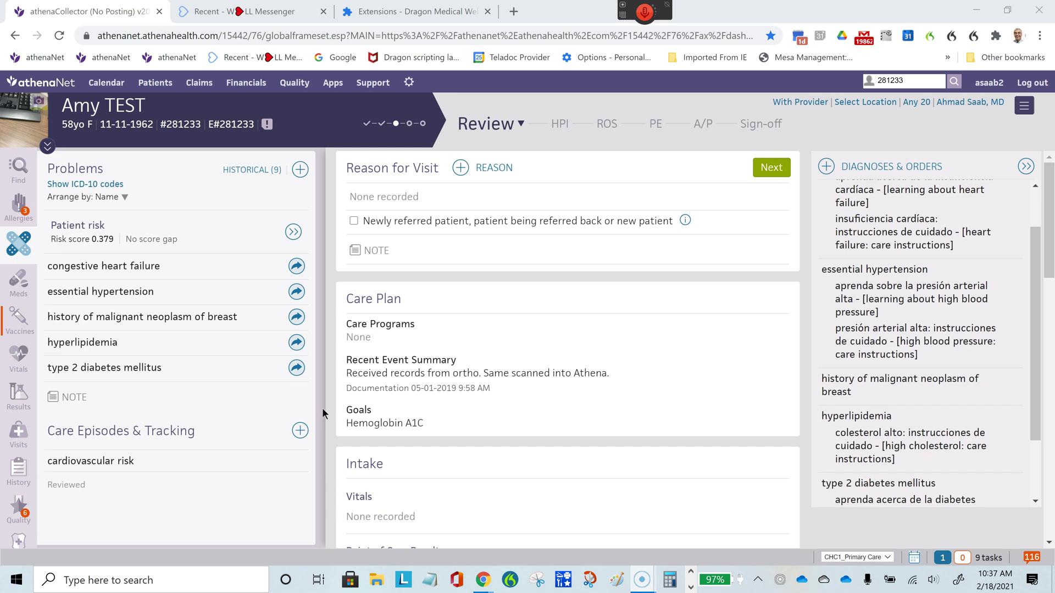
# Look through the encounter's HPI, ROS and PE sections before a reason for visit is chosen.
pyautogui.click(560, 124)
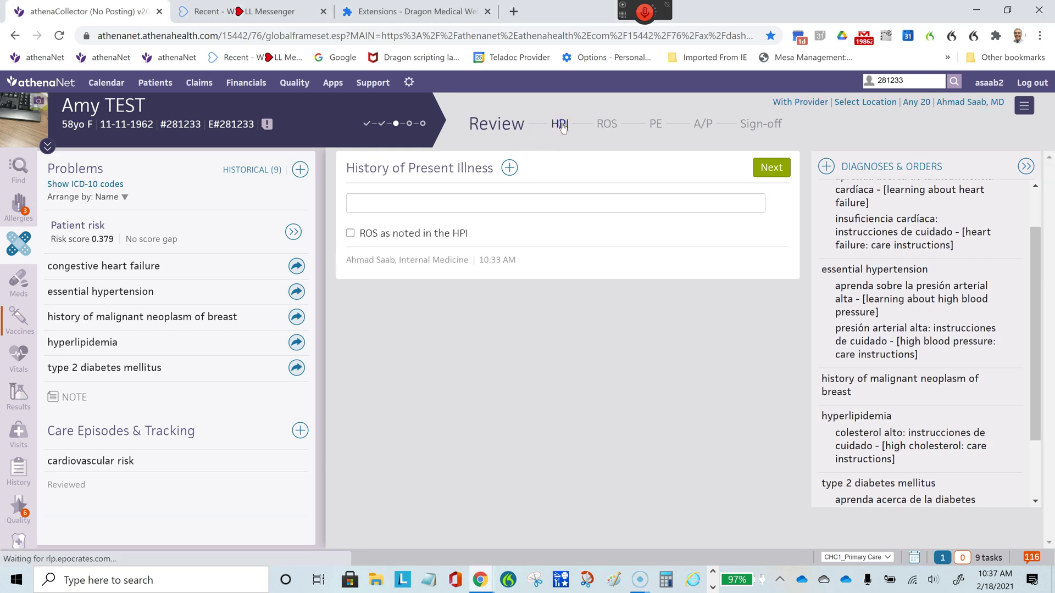
pyautogui.click(553, 131)
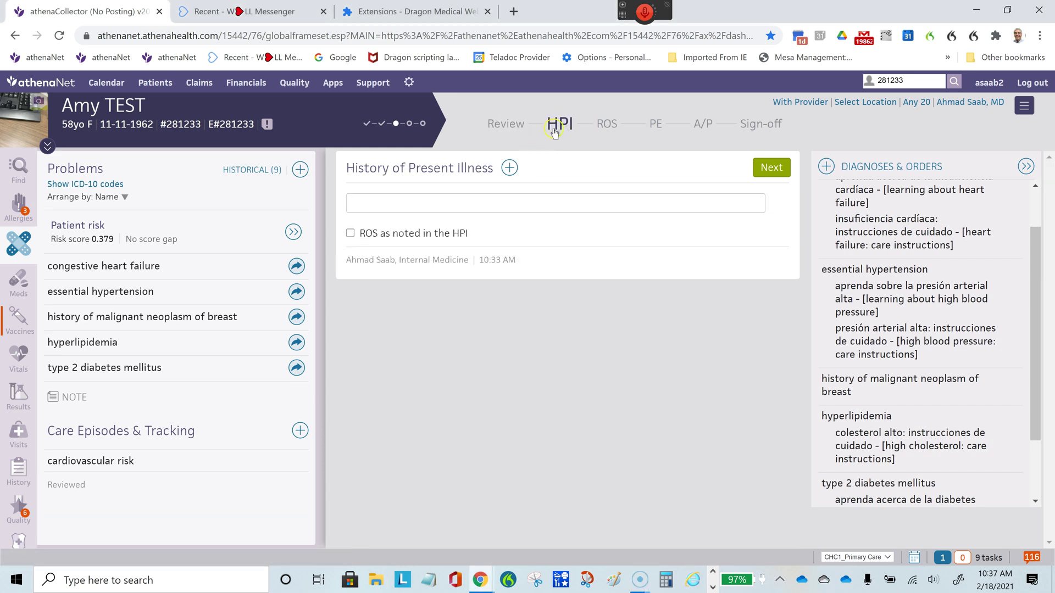
pyautogui.click(609, 127)
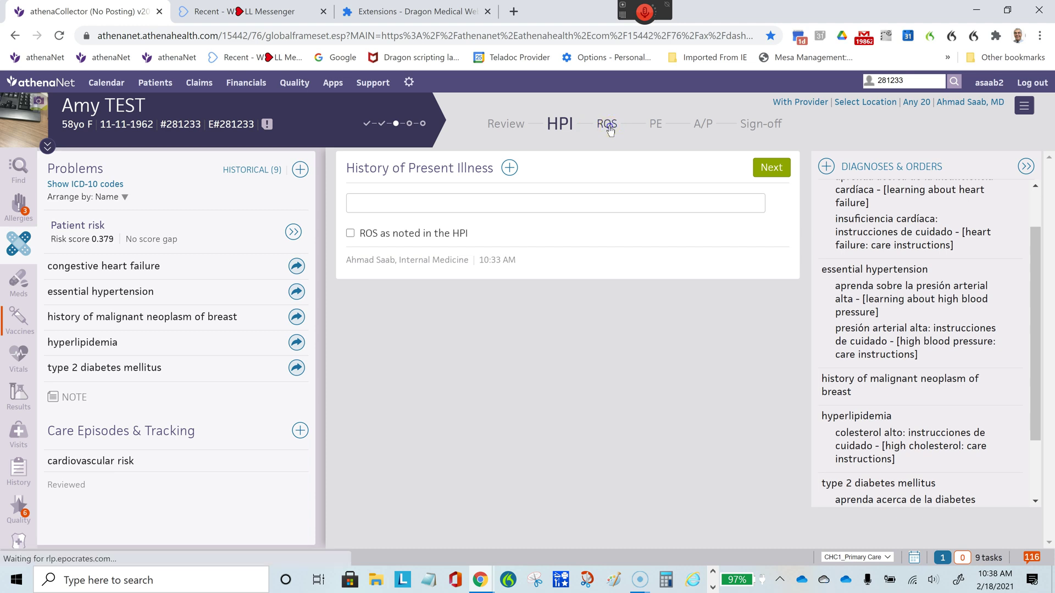
pyautogui.click(655, 127)
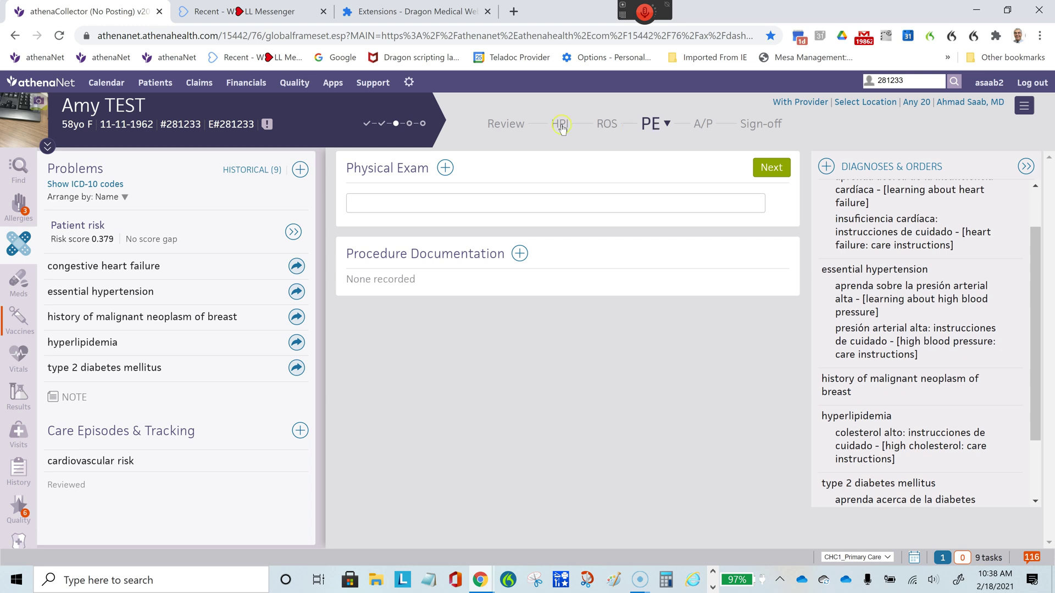
# Add Telephone Visit Adult Provider as a reason for visit in the encounter's Review section.
pyautogui.click(505, 125)
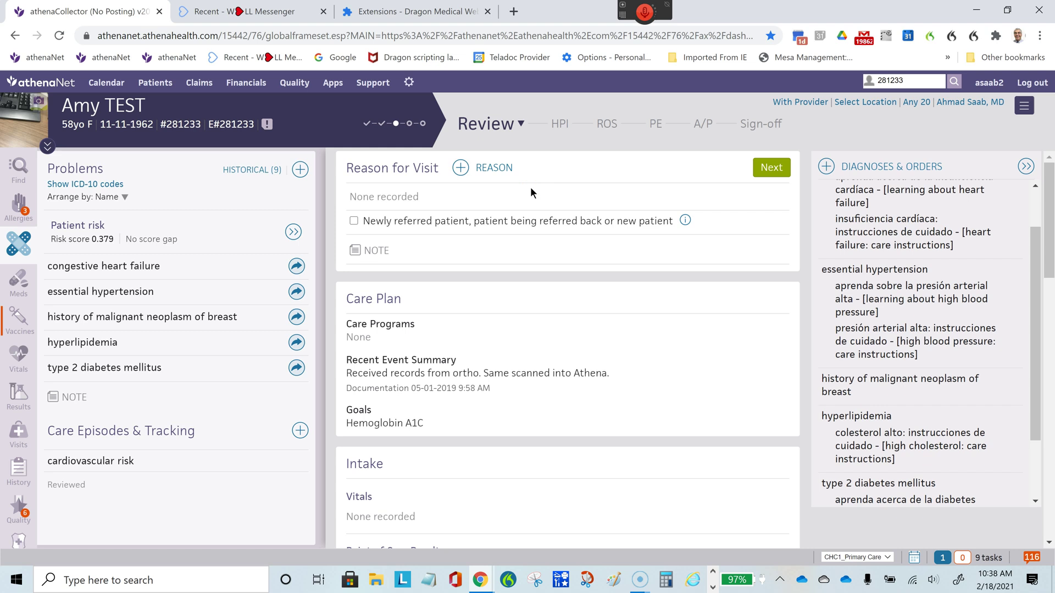
pyautogui.click(461, 171)
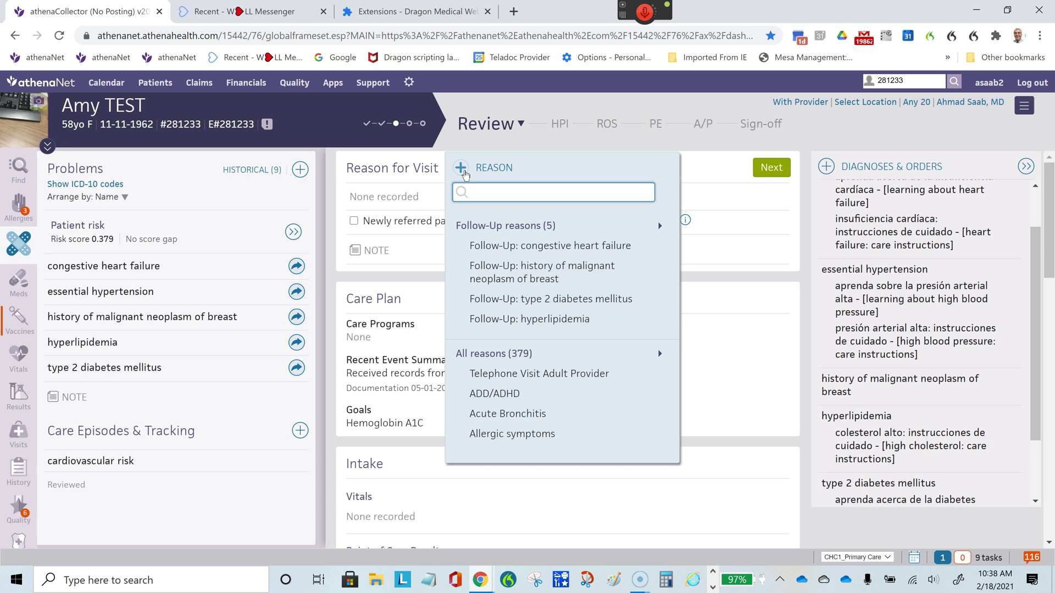
pyautogui.click(522, 375)
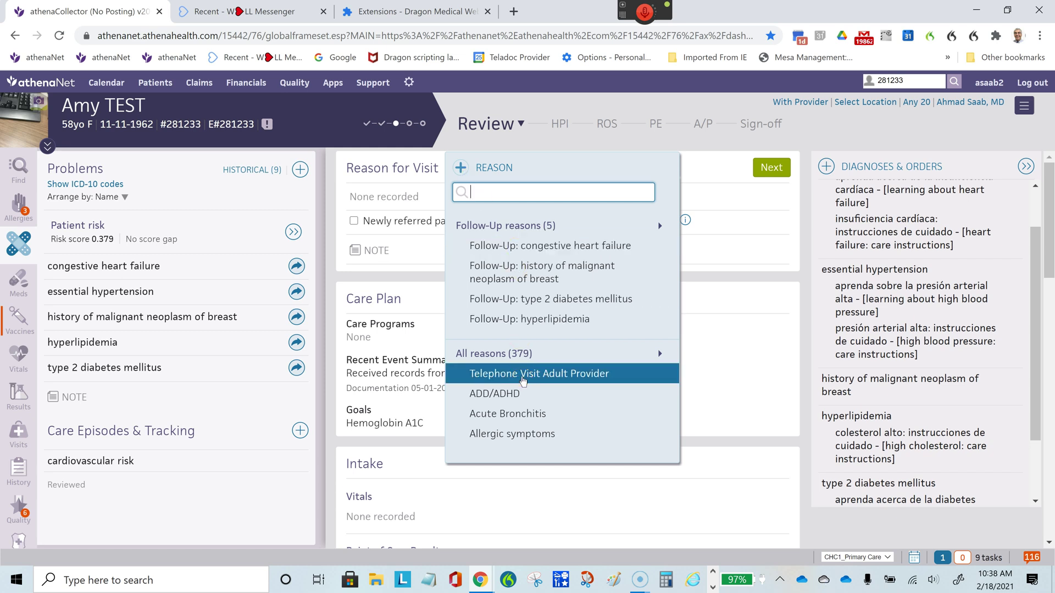
pyautogui.click(522, 379)
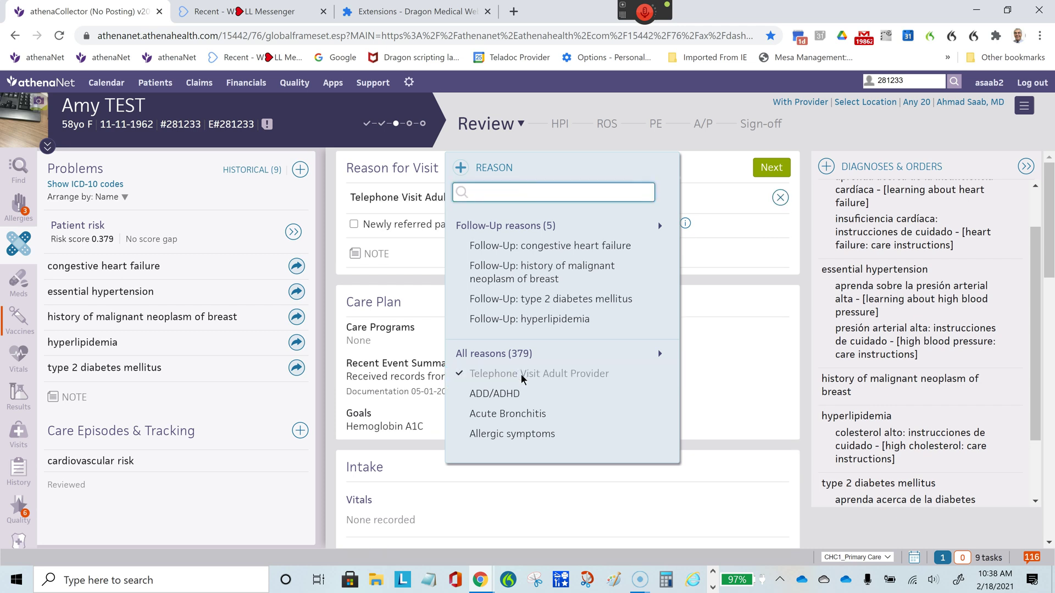
# Examine the telephone visit template text in the HPI section and throughout the Assessment & Plan note.
pyautogui.click(558, 122)
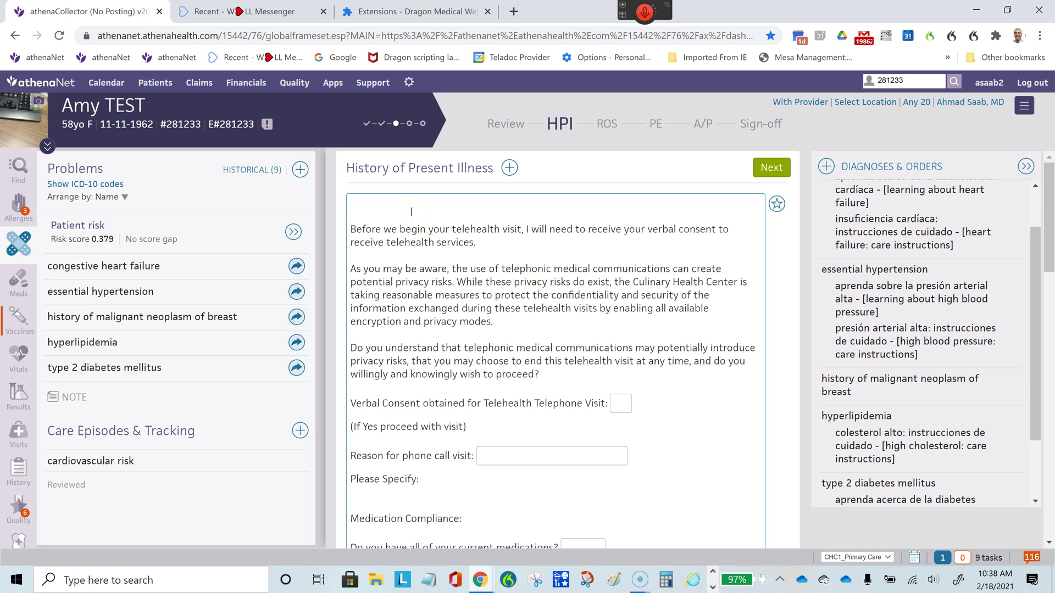
pyautogui.click(418, 226)
pyautogui.click(703, 126)
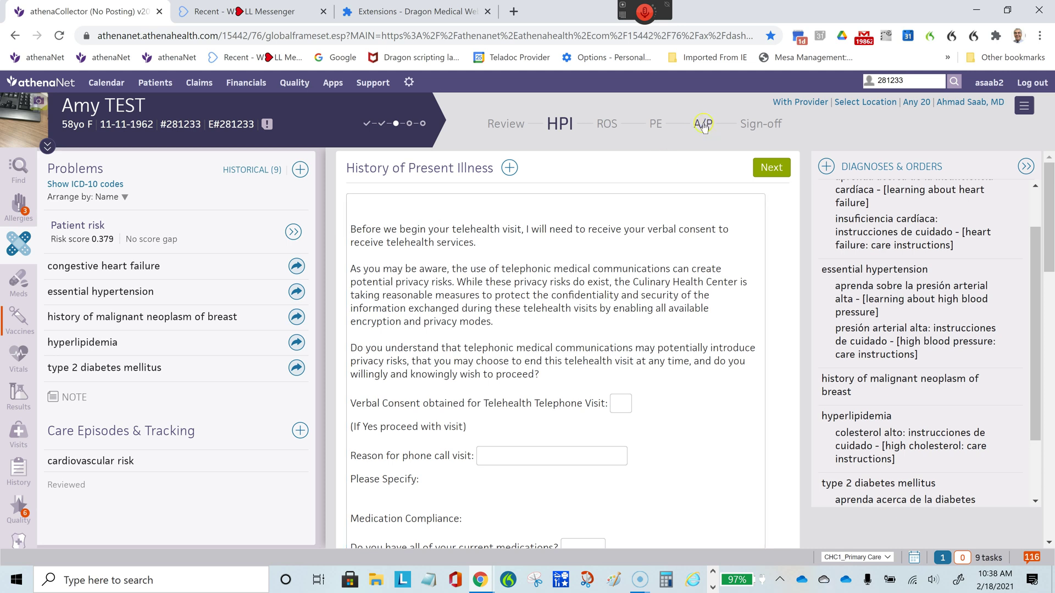
pyautogui.click(407, 289)
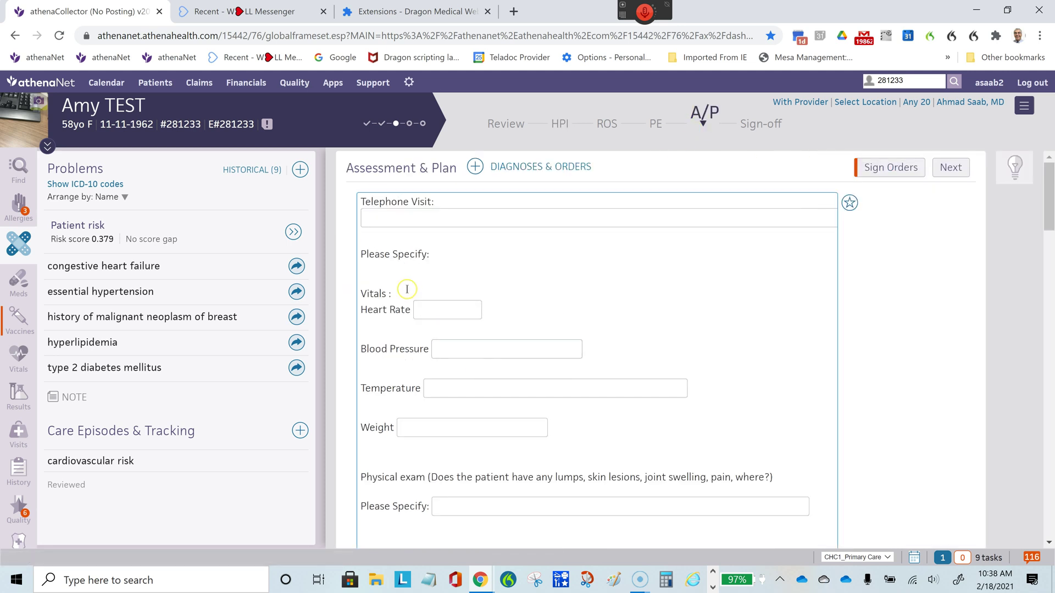
pyautogui.scroll(-10, 409, 294)
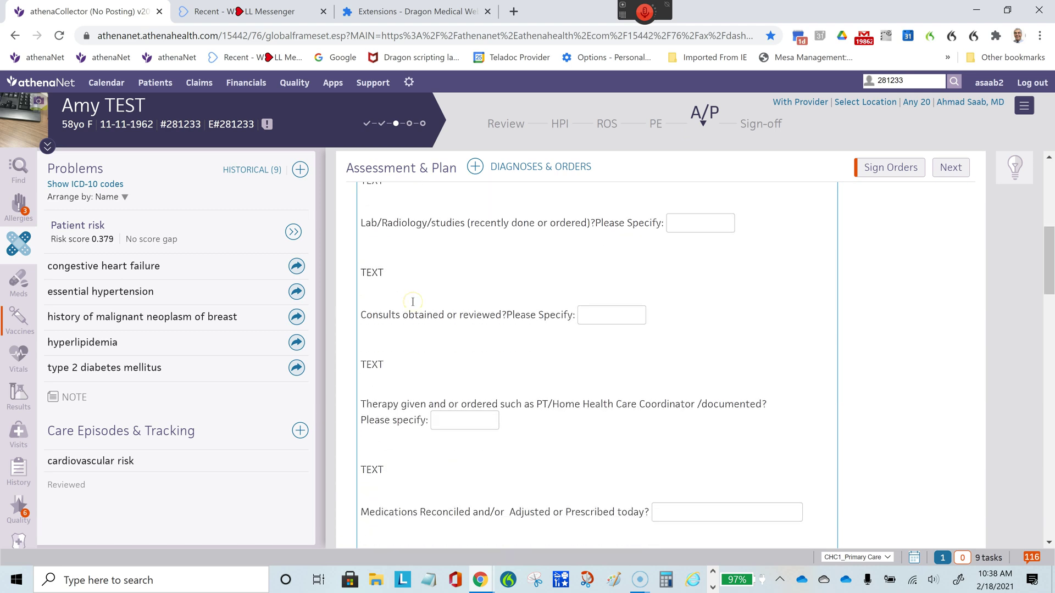
pyautogui.scroll(-4, 413, 302)
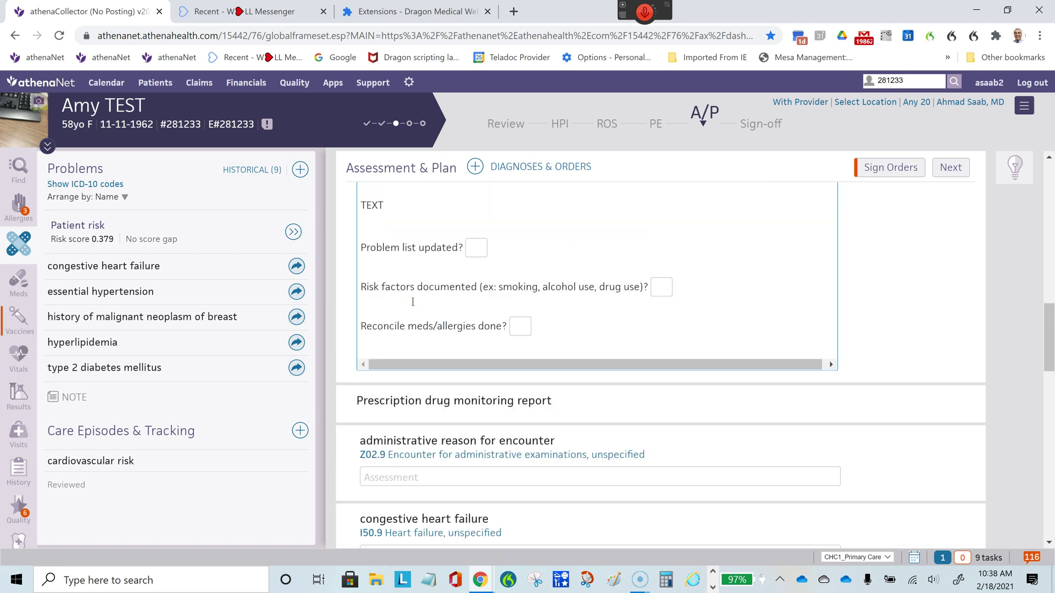
pyautogui.scroll(15, 413, 301)
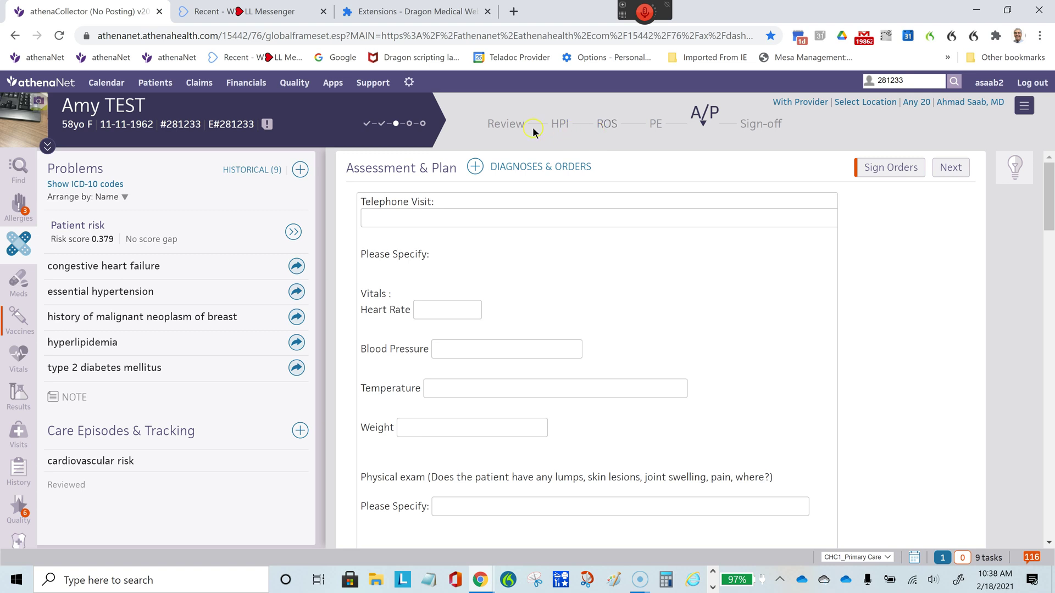
# Check the Review of Systems and Physical Exam sections for template text from the telephone visit reason.
pyautogui.click(507, 124)
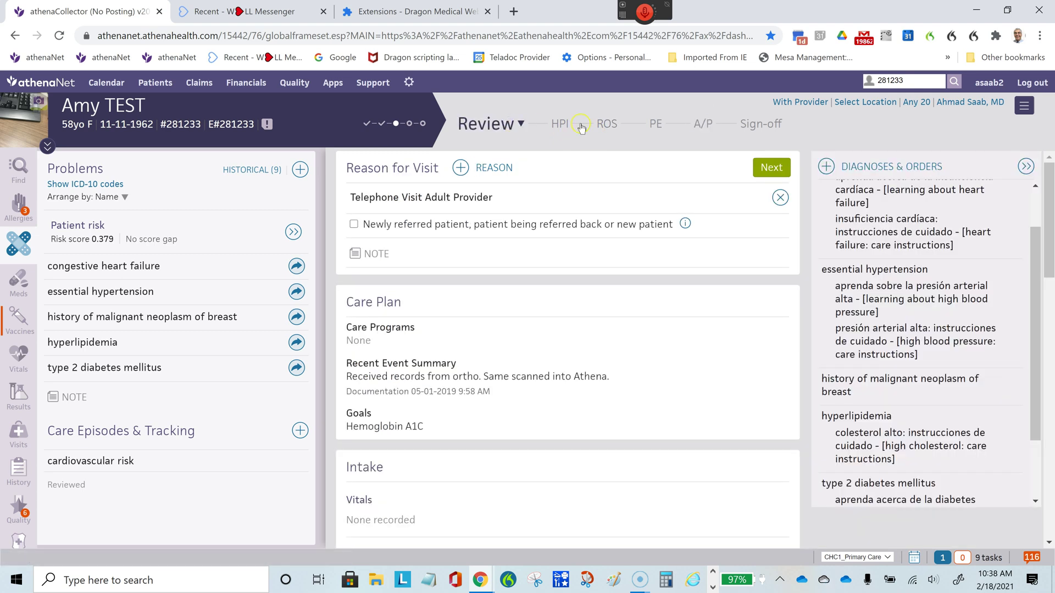
pyautogui.click(610, 126)
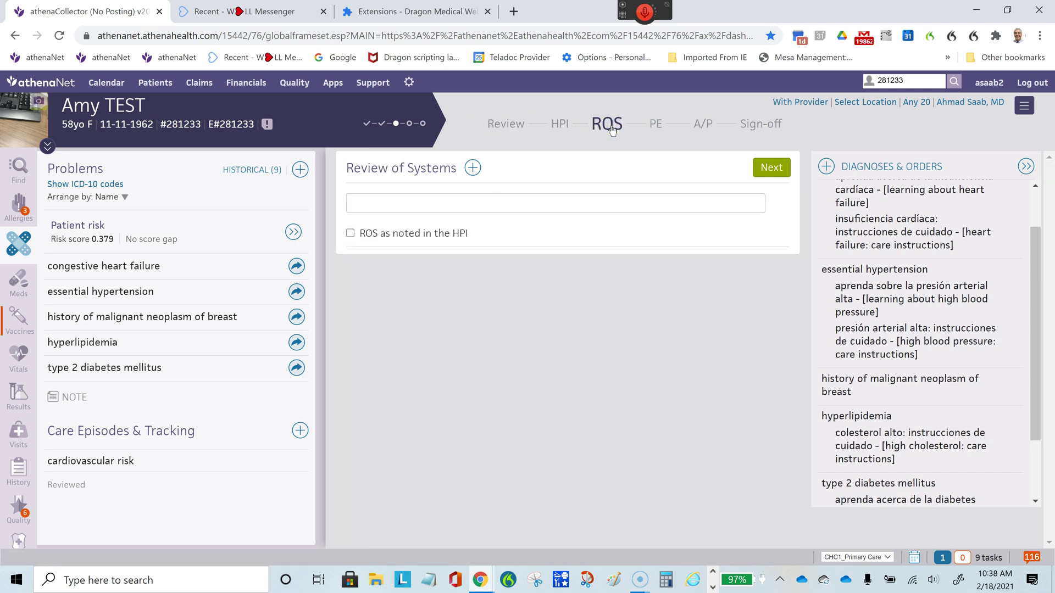
pyautogui.click(655, 125)
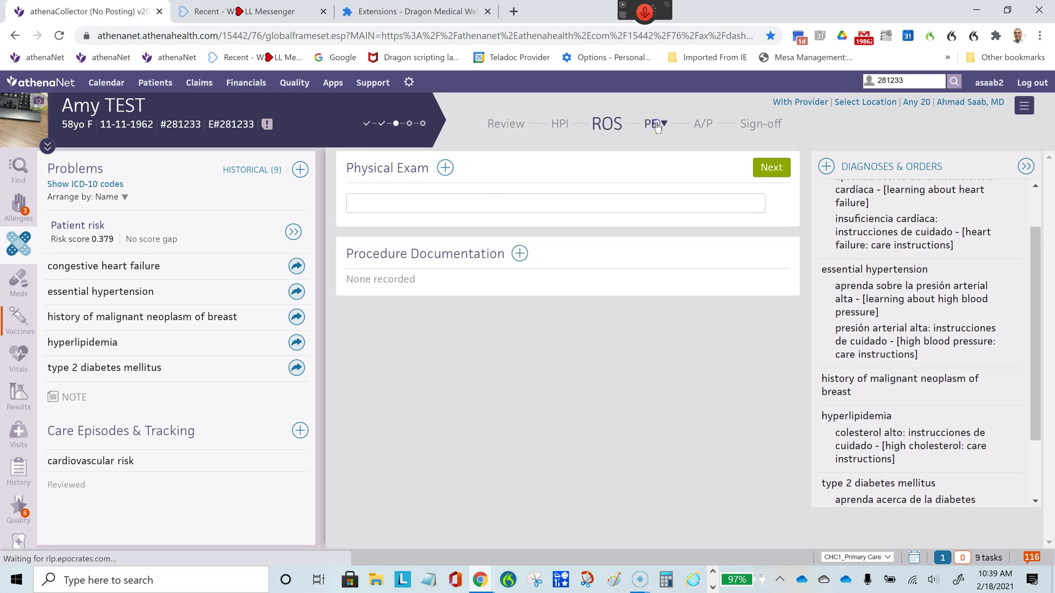
# Search the visit reasons for "ge" and add General Adult as a second reason for visit.
pyautogui.click(531, 132)
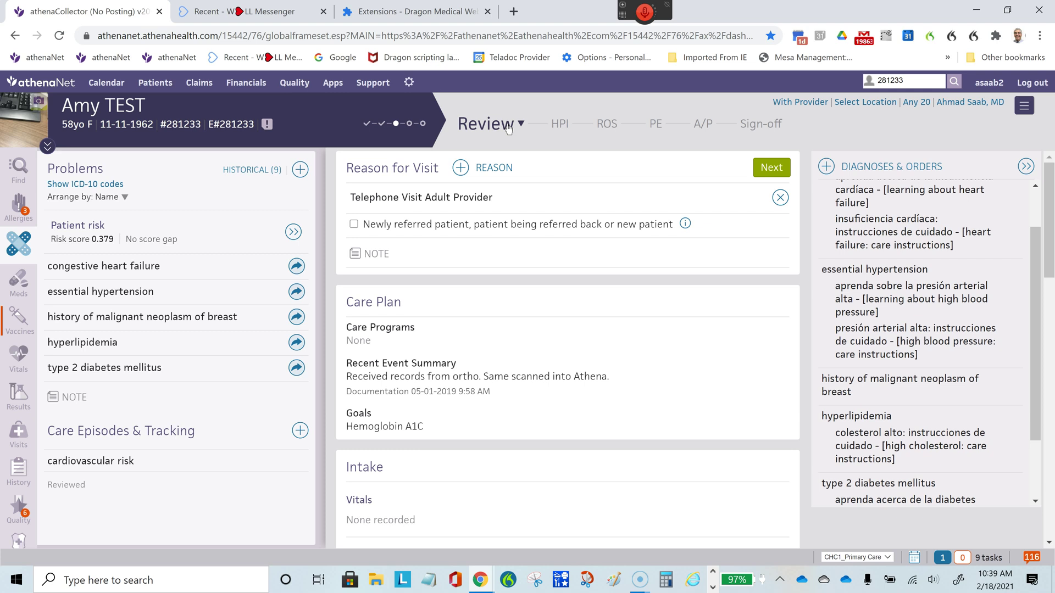
pyautogui.click(486, 177)
pyautogui.click(460, 169)
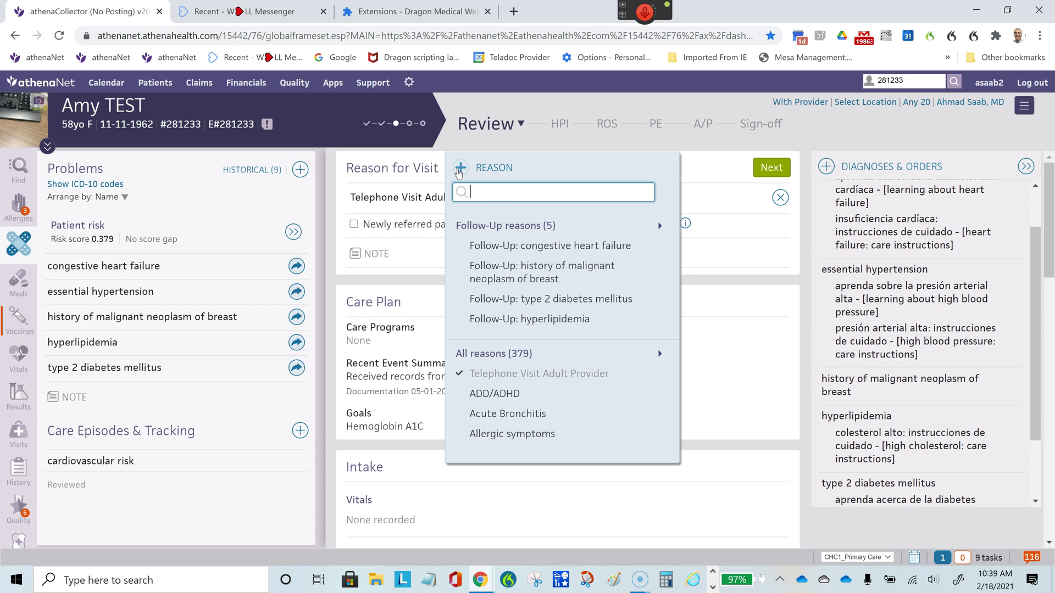
pyautogui.click(501, 192)
pyautogui.write('geer')
pyautogui.press('BackSpace')
pyautogui.press('BackSpace')
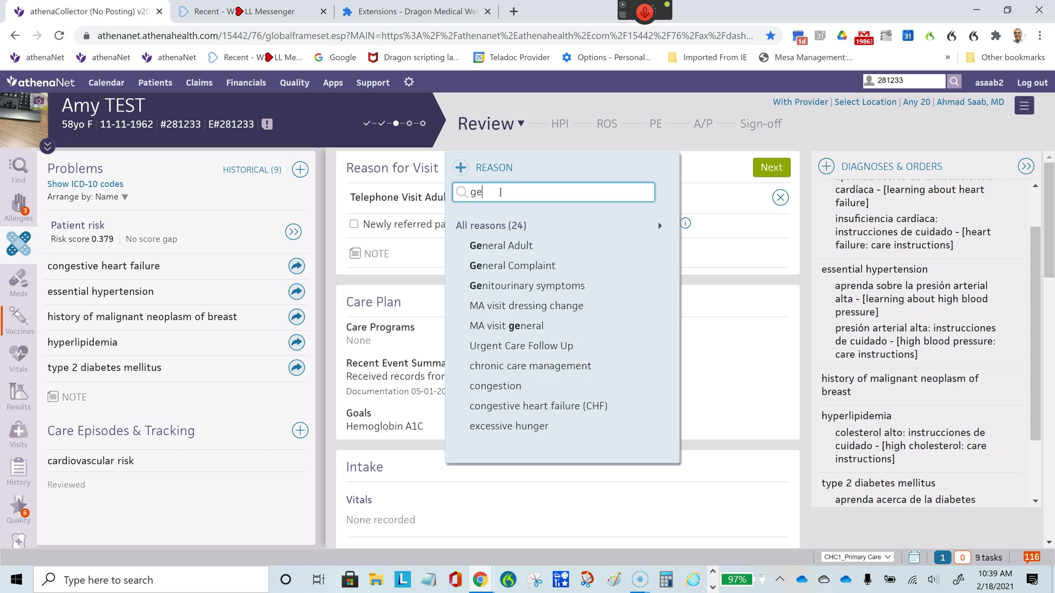
pyautogui.click(520, 248)
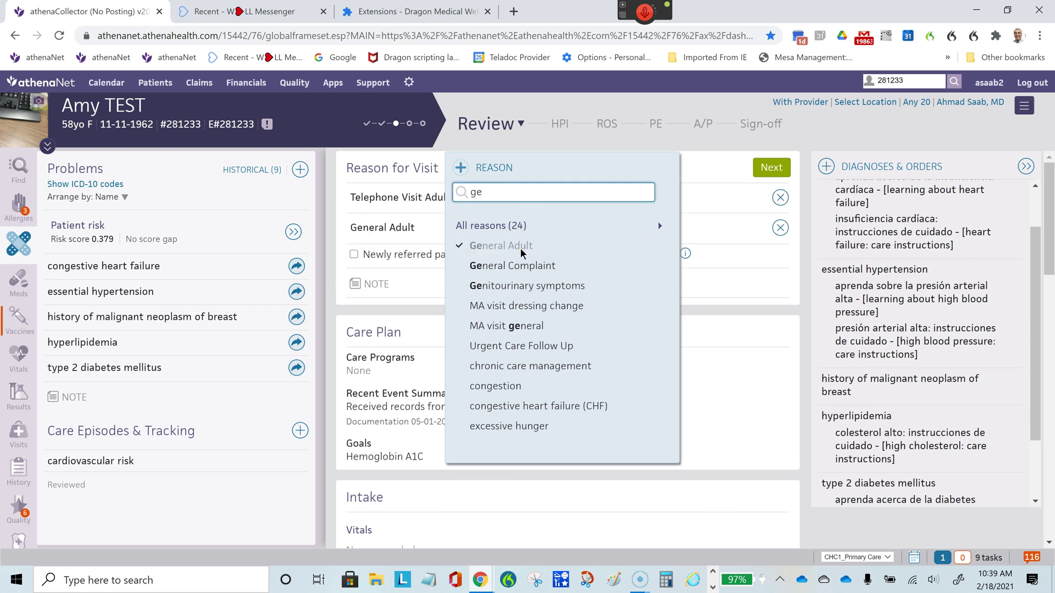
# Read through the General Adult template text in the Review of Systems section.
pyautogui.click(608, 125)
pyautogui.click(412, 317)
pyautogui.scroll(-3, 412, 324)
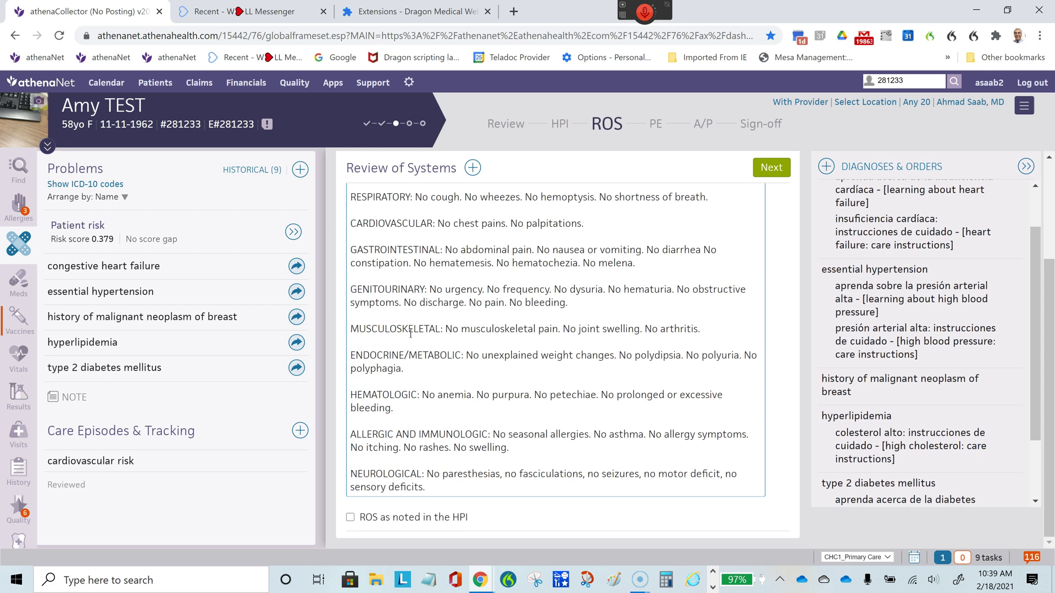
pyautogui.scroll(3, 411, 334)
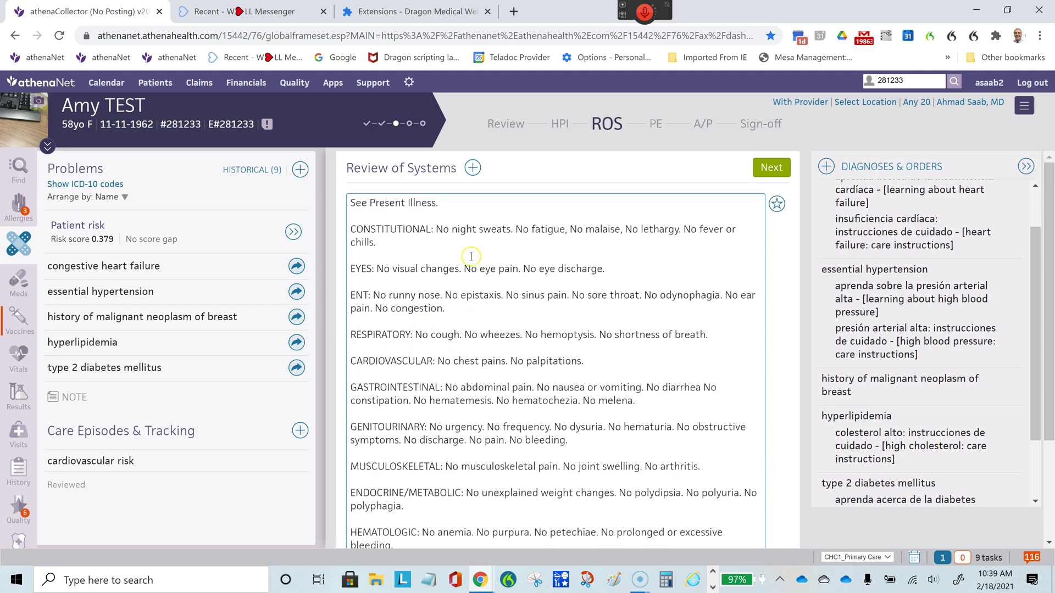
# Read through the General Adult template text in the Physical Exam section.
pyautogui.click(664, 130)
pyautogui.scroll(-2, 510, 333)
pyautogui.scroll(-5, 511, 334)
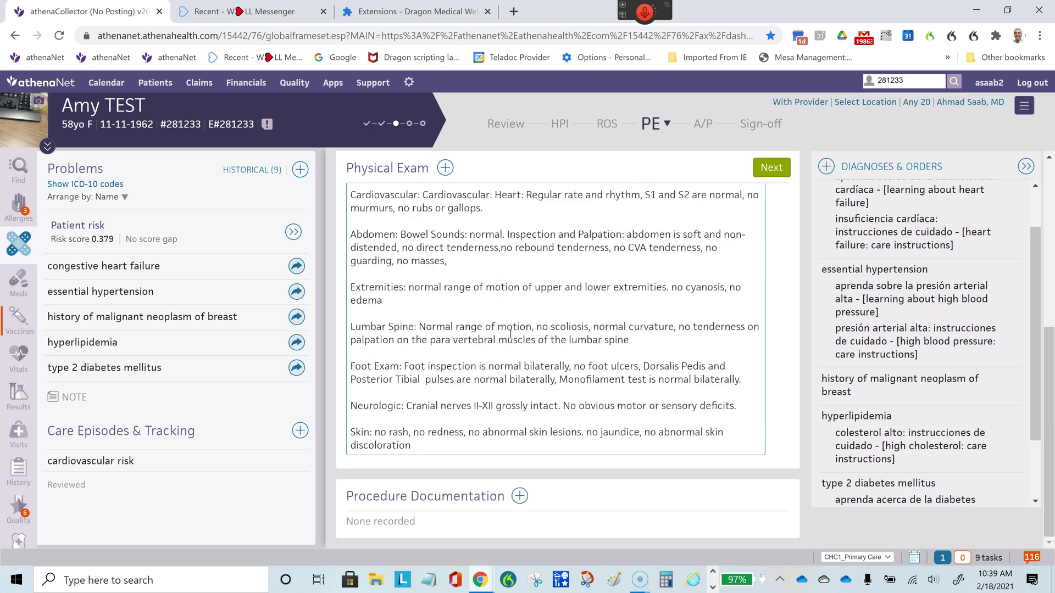
pyautogui.scroll(3, 510, 333)
pyautogui.scroll(3, 511, 333)
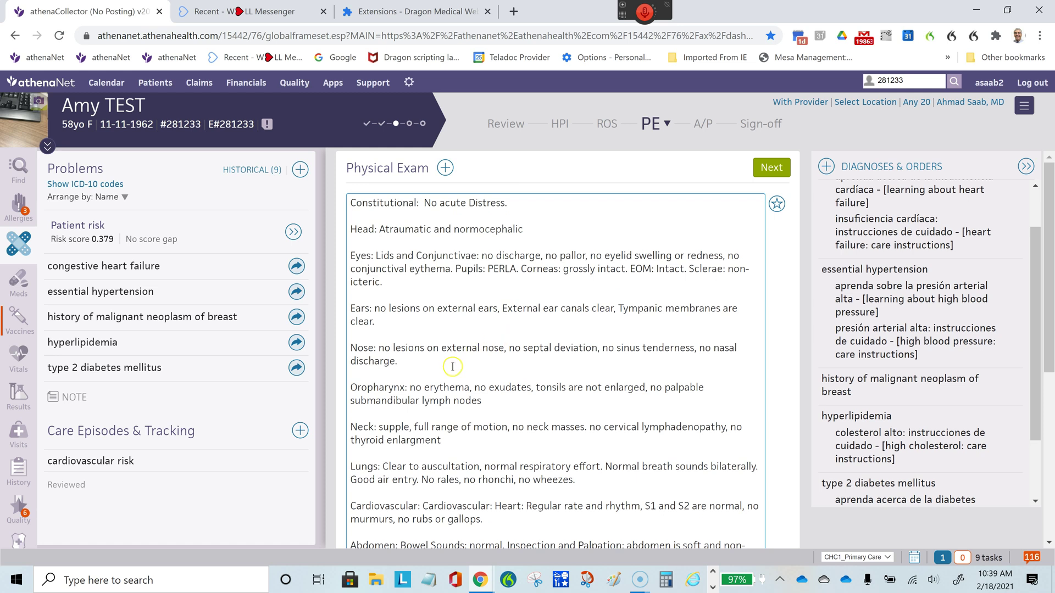
pyautogui.click(517, 418)
pyautogui.scroll(-3, 517, 417)
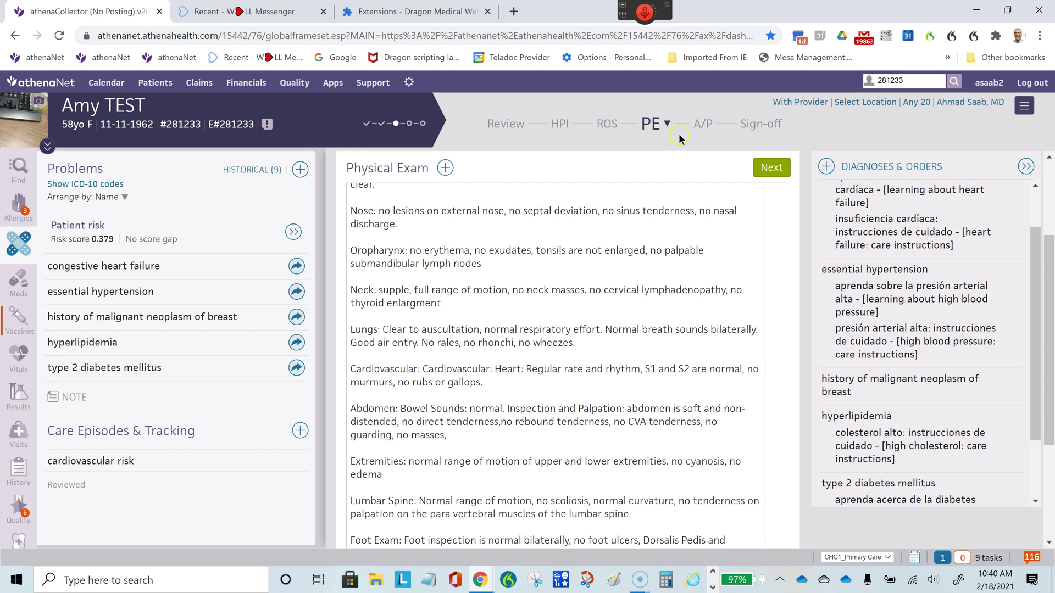
# Examine the Assessment & Plan template and compare the patient's problem list with the diagnoses and their assessment fields below it.
pyautogui.click(704, 126)
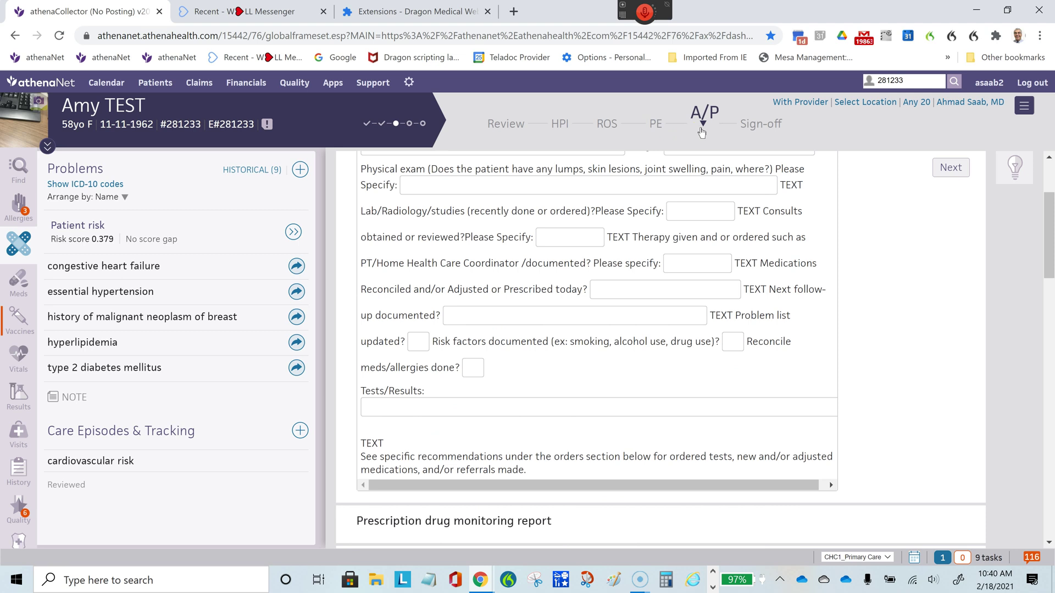
pyautogui.moveTo(1050, 242); pyautogui.dragTo(1051, 258)
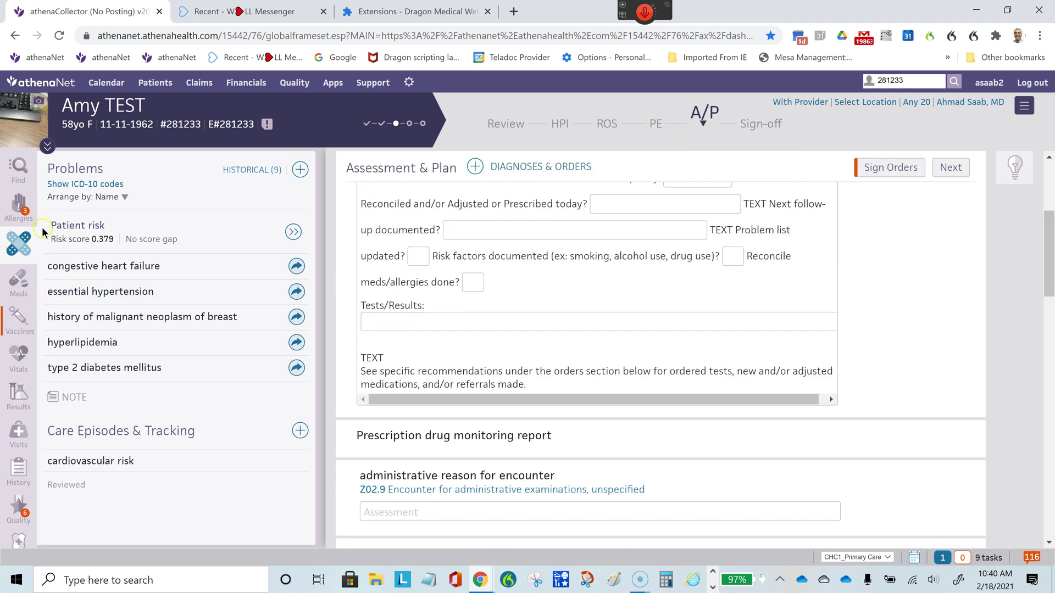
pyautogui.moveTo(78, 267)
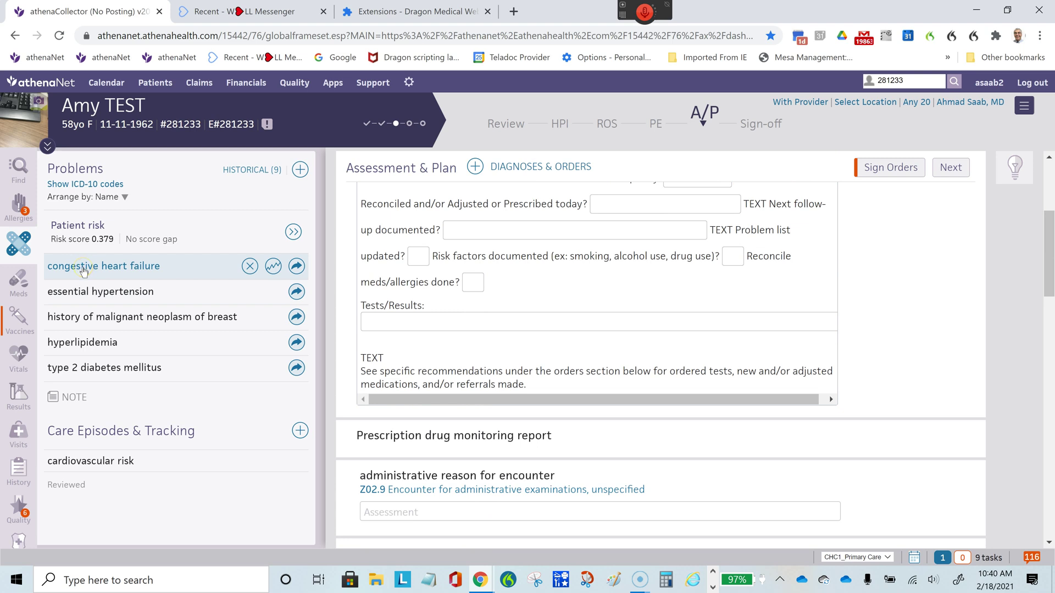
pyautogui.click(87, 297)
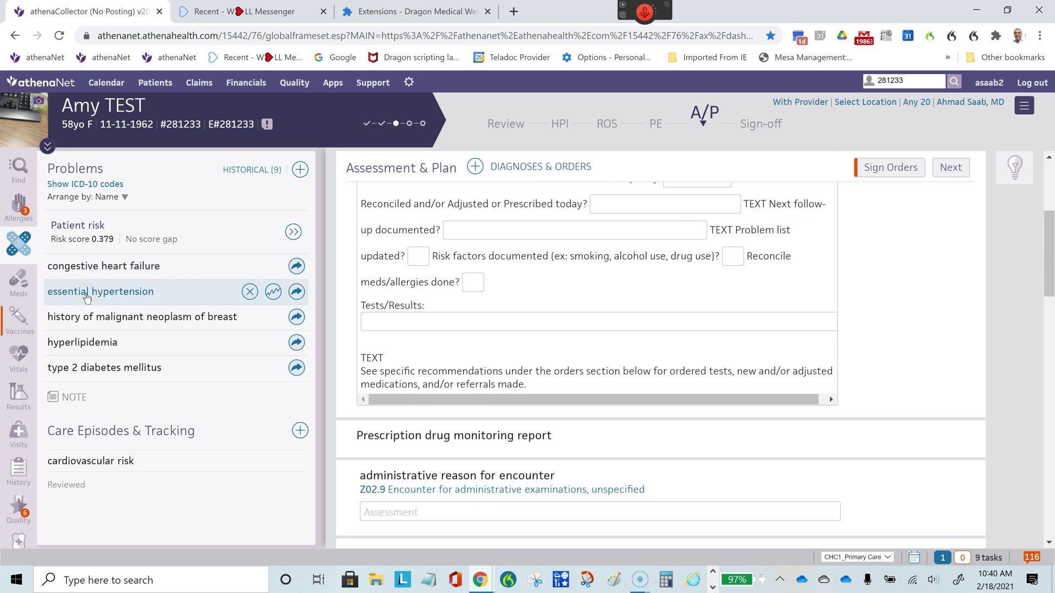
pyautogui.click(363, 401)
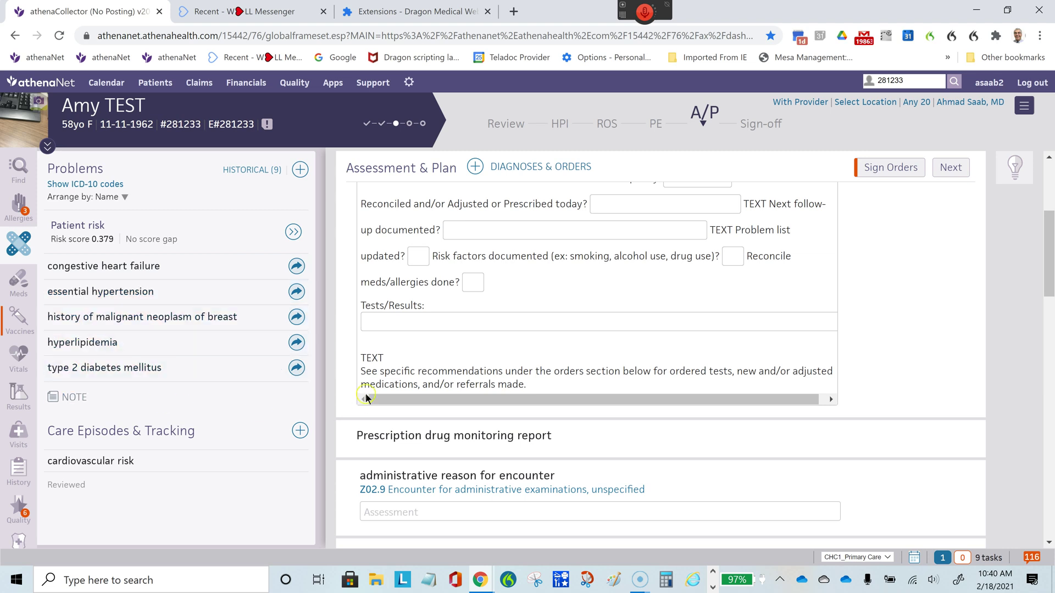
pyautogui.click(637, 317)
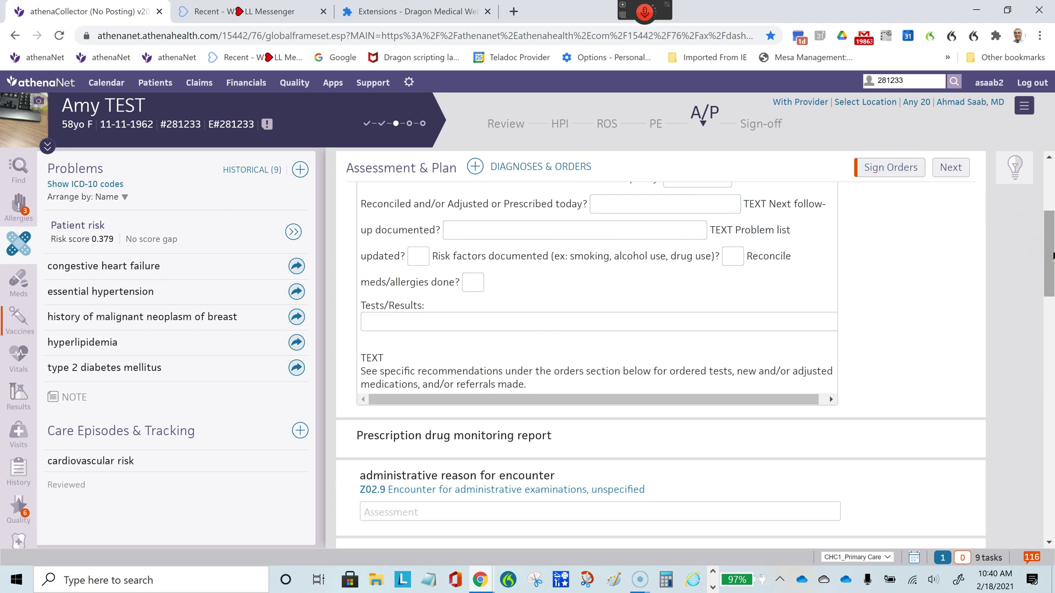
pyautogui.scroll(-2, 1051, 255)
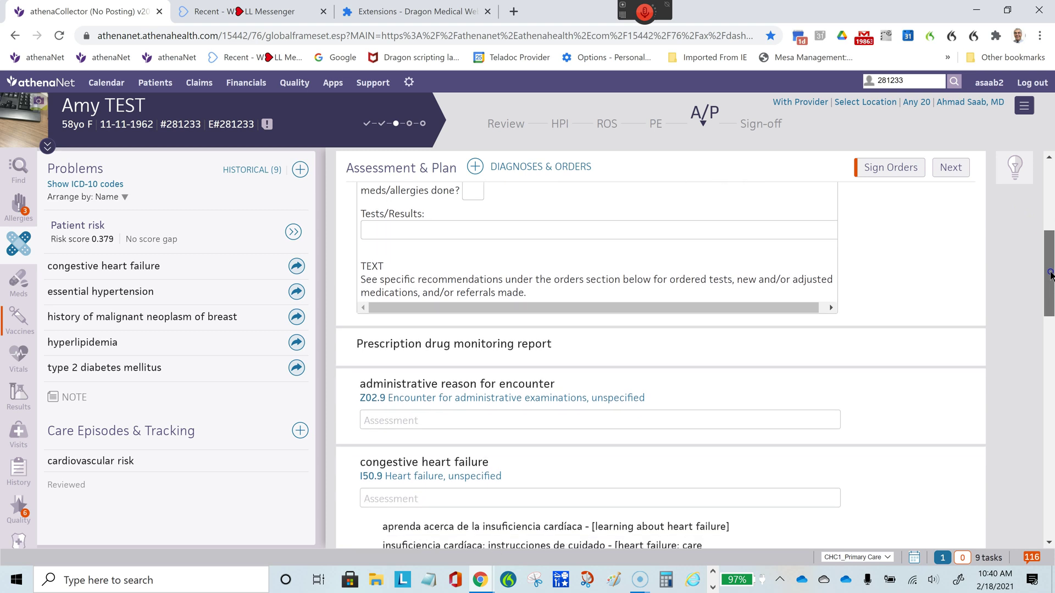
pyautogui.scroll(2, 1050, 250)
pyautogui.scroll(-2, 1048, 270)
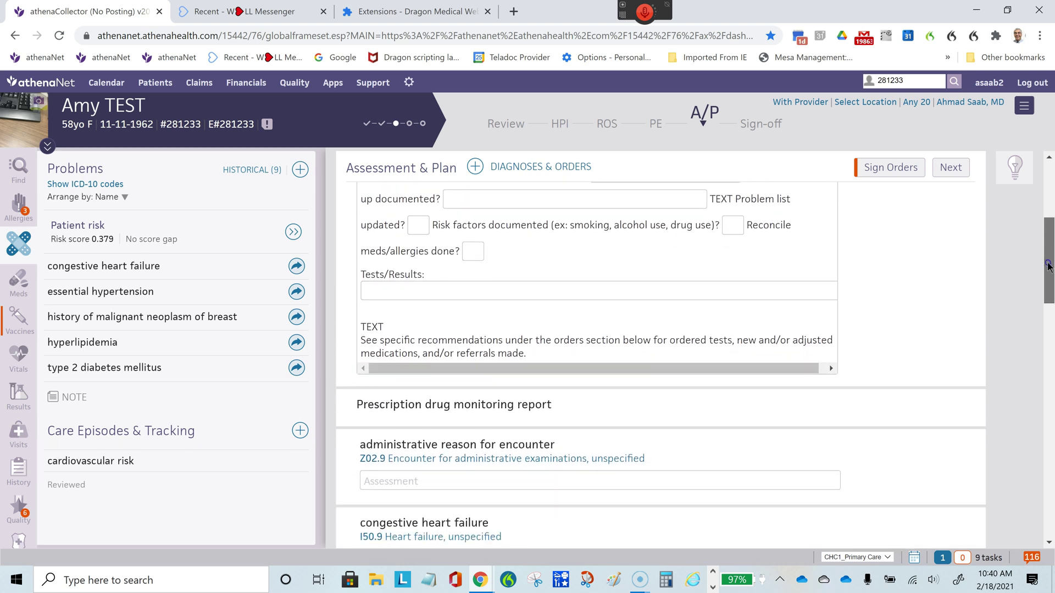
pyautogui.moveTo(1048, 269); pyautogui.dragTo(1048, 317)
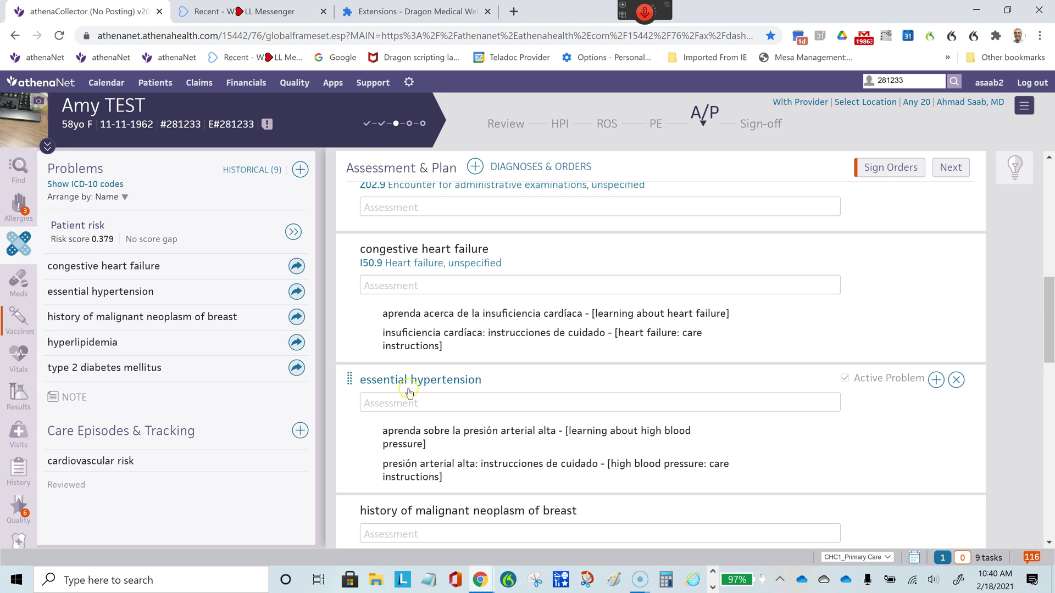
# Move essential hypertension above congestive heart failure in the Assessment & Plan diagnoses and check the rest of the list.
pyautogui.moveTo(425, 384); pyautogui.dragTo(419, 250)
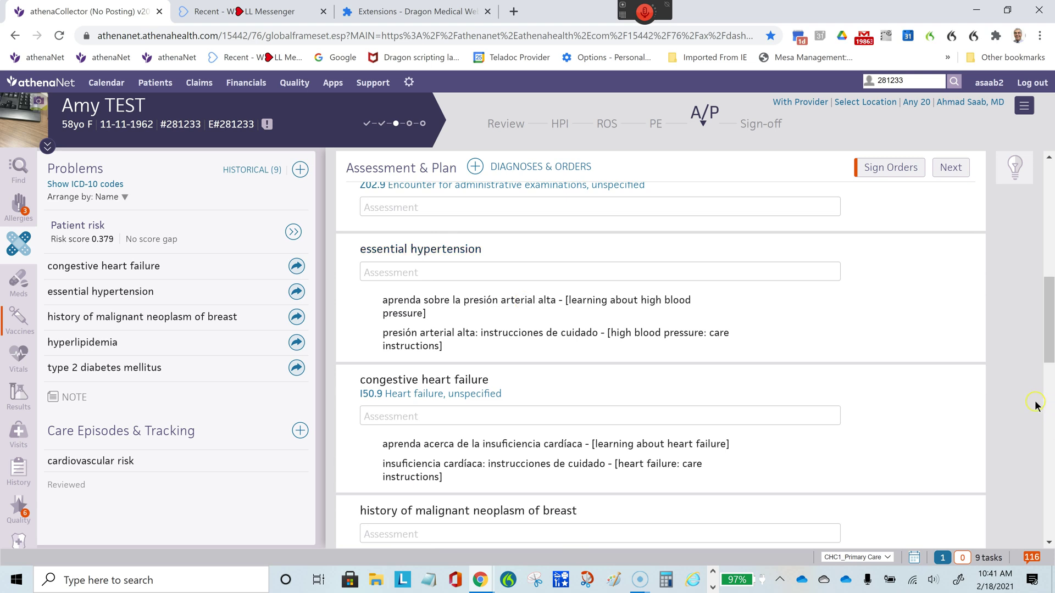
pyautogui.moveTo(1050, 341)
pyautogui.mouseDown()
pyautogui.moveTo(1050, 447)
pyautogui.moveTo(1051, 340)
pyautogui.mouseUp()
pyautogui.moveTo(1052, 333); pyautogui.dragTo(1052, 409)
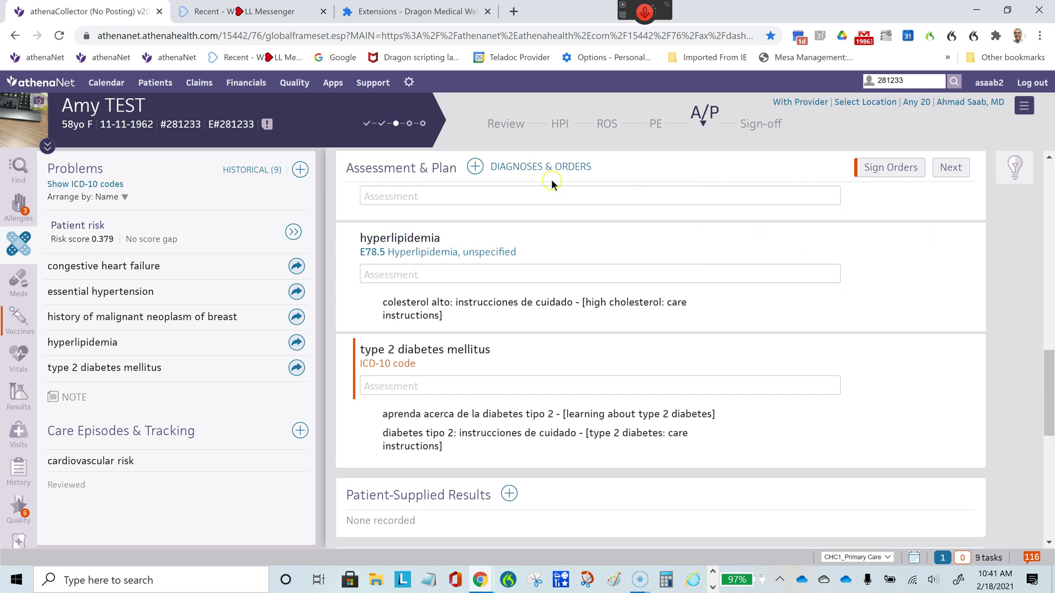
# From the HPI section, move essential hypertension above administrative reason for encounter in the Diagnoses & Orders list.
pyautogui.click(561, 122)
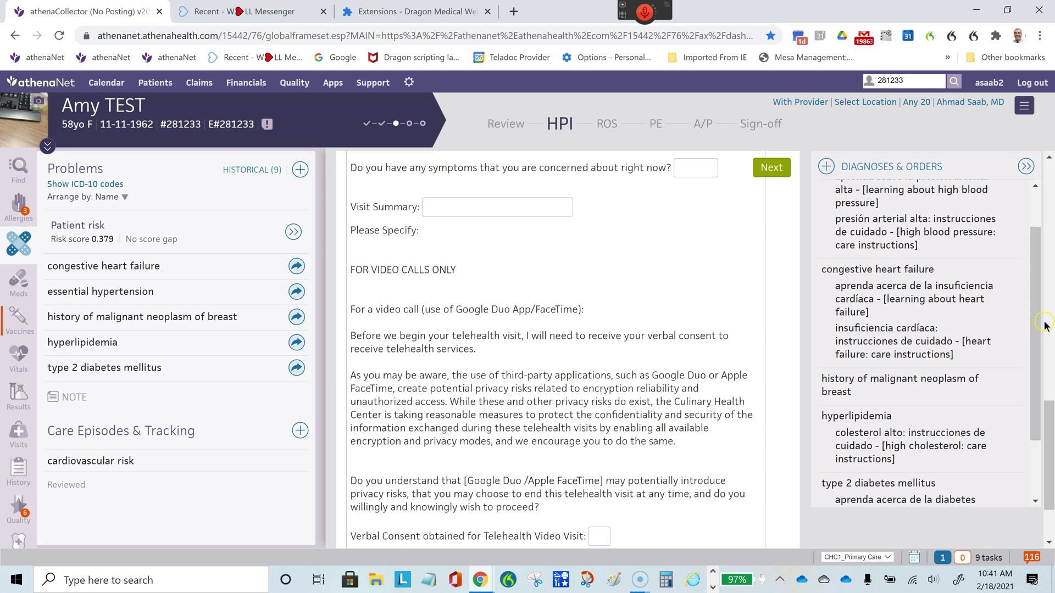
pyautogui.moveTo(1040, 325); pyautogui.dragTo(1027, 302)
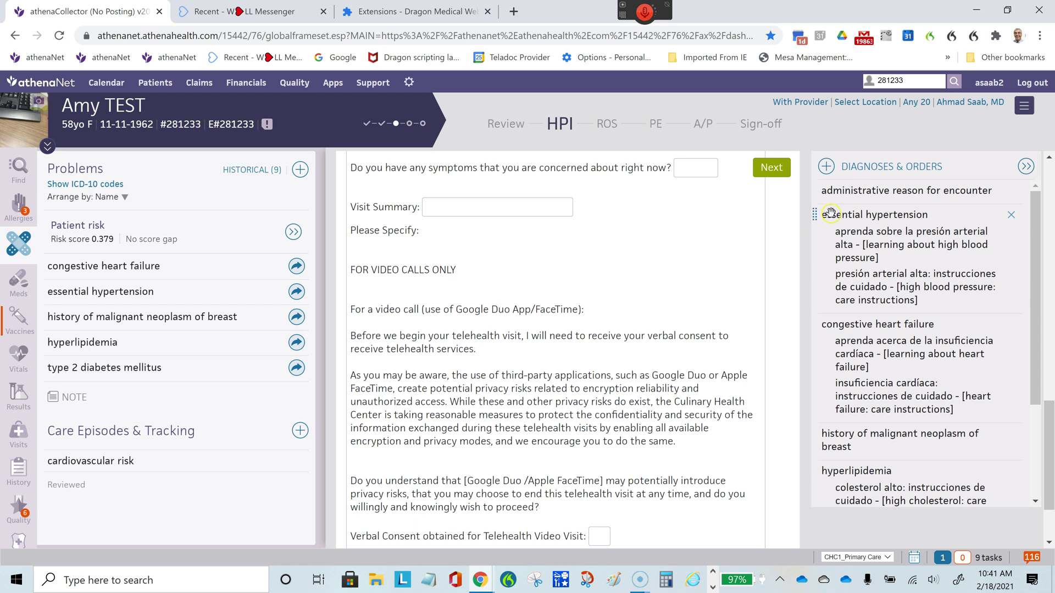
pyautogui.moveTo(827, 213); pyautogui.dragTo(823, 189)
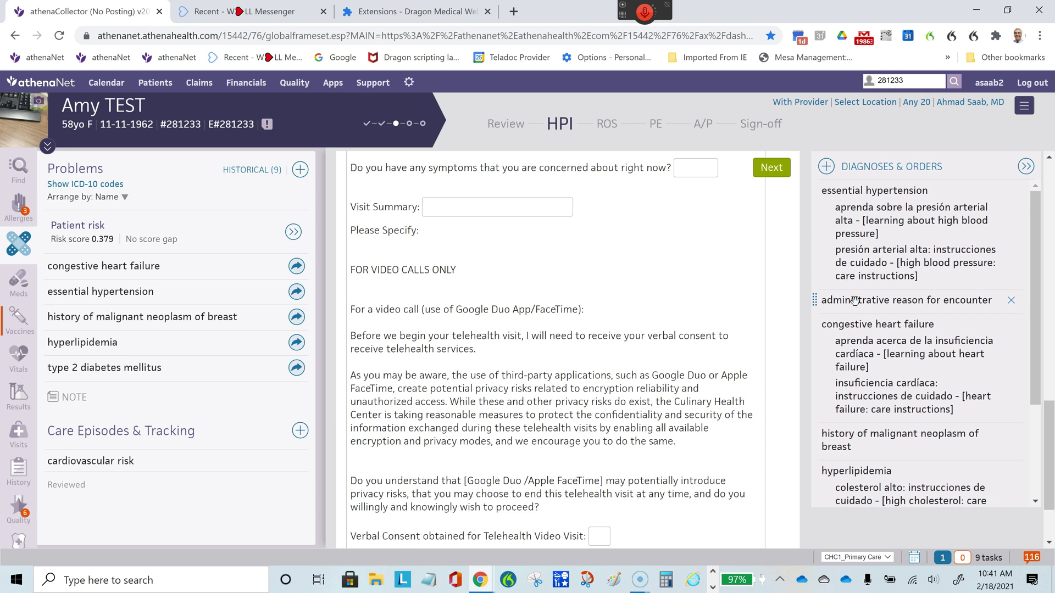
# Move administrative reason for encounter to the end of the diagnoses and type 2 diabetes mellitus directly below essential hypertension.
pyautogui.click(1012, 308)
pyautogui.moveTo(891, 302); pyautogui.dragTo(872, 489)
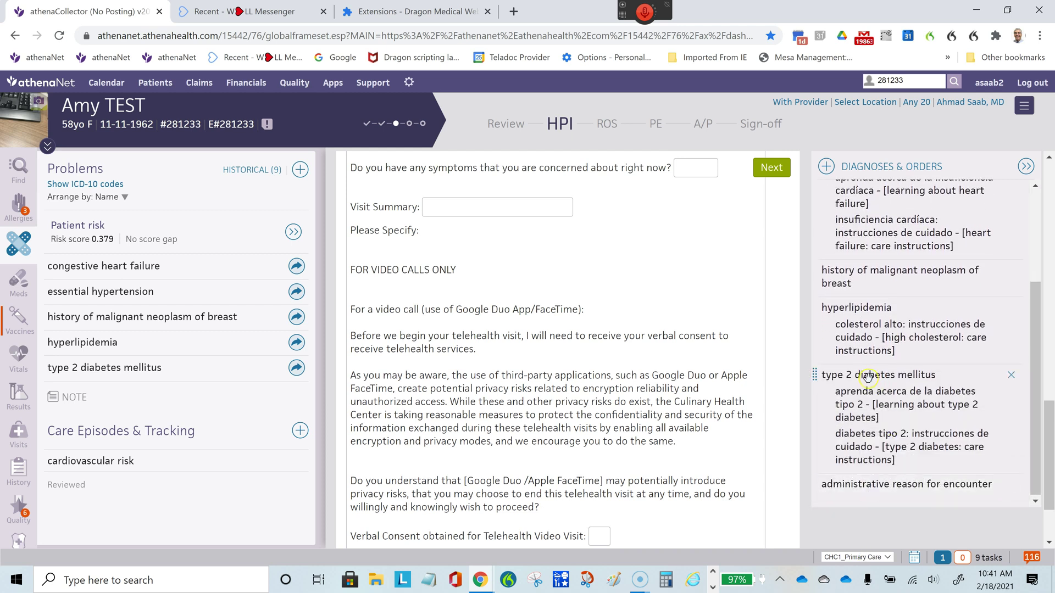
pyautogui.moveTo(868, 376); pyautogui.dragTo(882, 302)
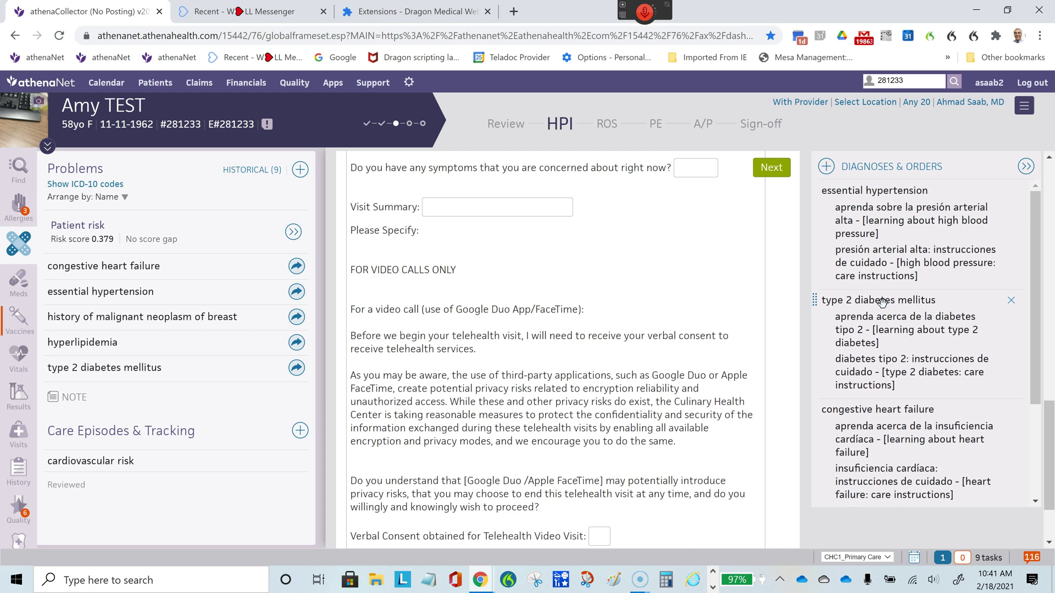
# Review the order of the diagnoses in the Assessment & Plan and view the ICD-10 codes offered for type 2 diabetes mellitus.
pyautogui.click(698, 124)
pyautogui.scroll(5, 1039, 269)
pyautogui.scroll(5, 1037, 269)
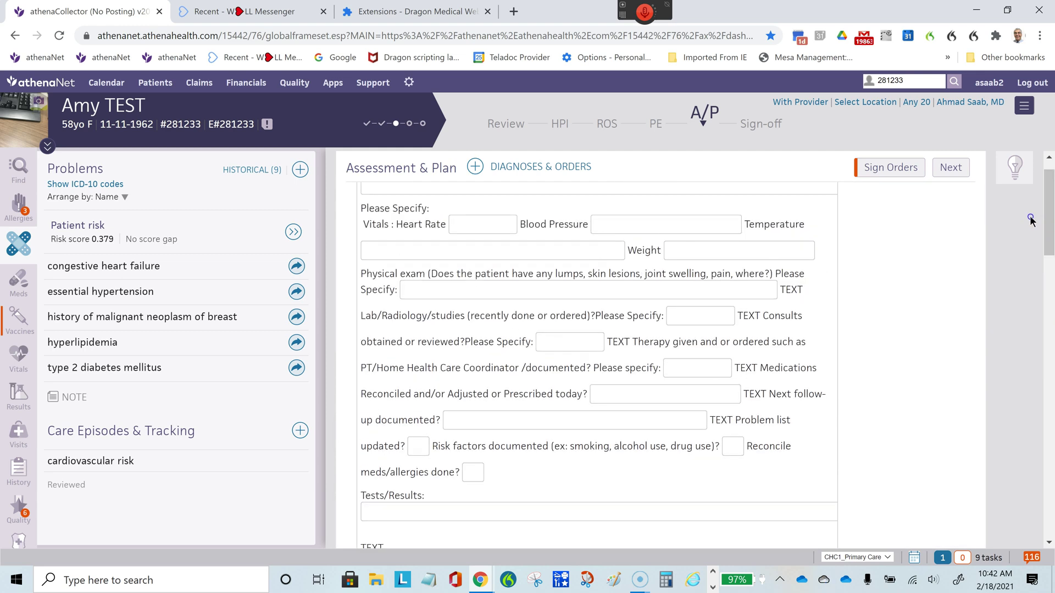
pyautogui.scroll(-3, 1033, 291)
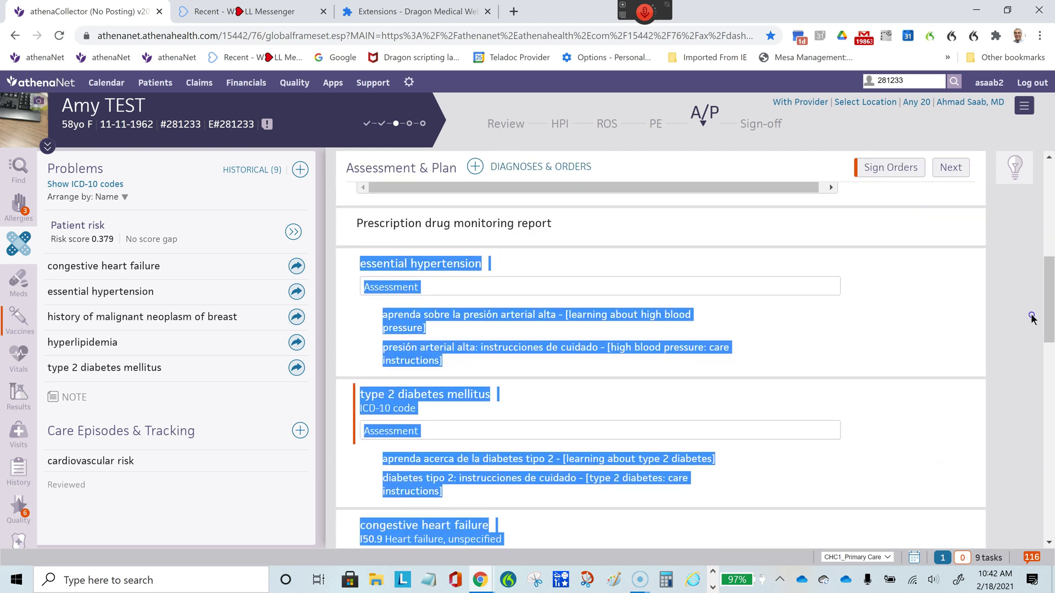
pyautogui.scroll(-3, 1031, 321)
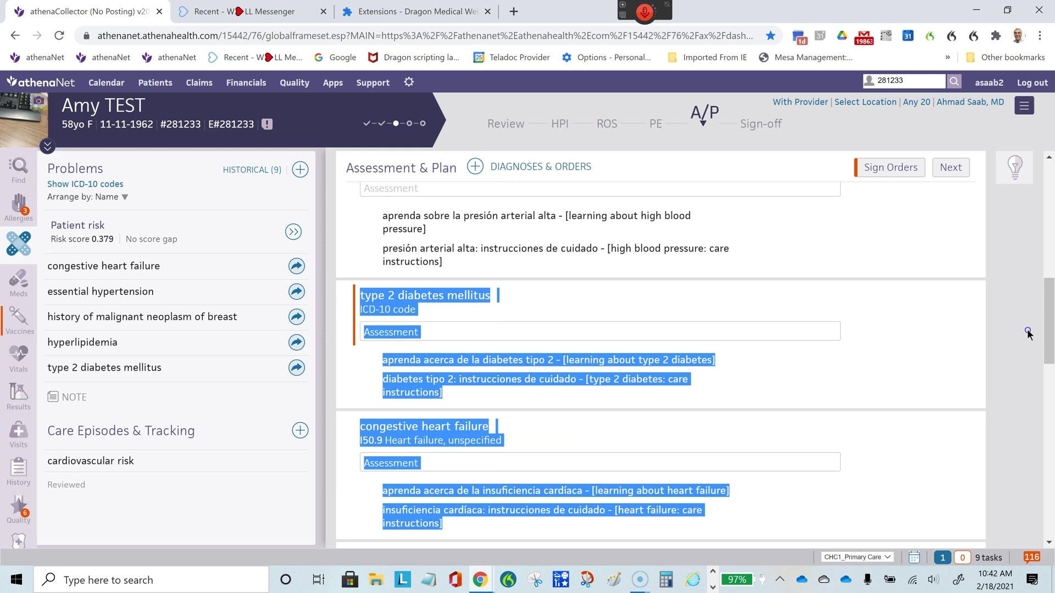
pyautogui.scroll(1, 1026, 346)
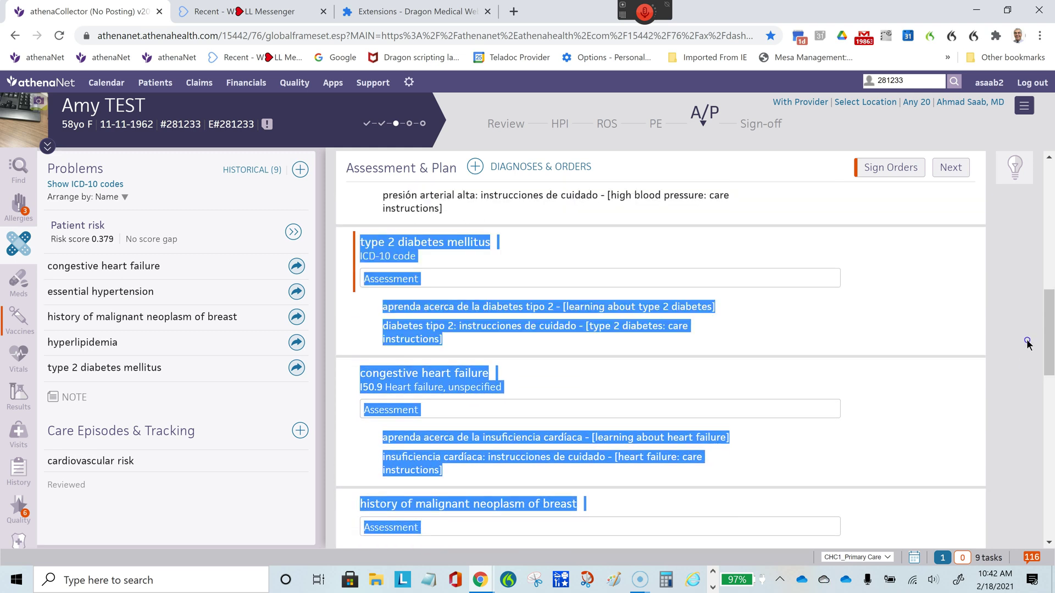
pyautogui.click(434, 243)
pyautogui.click(605, 206)
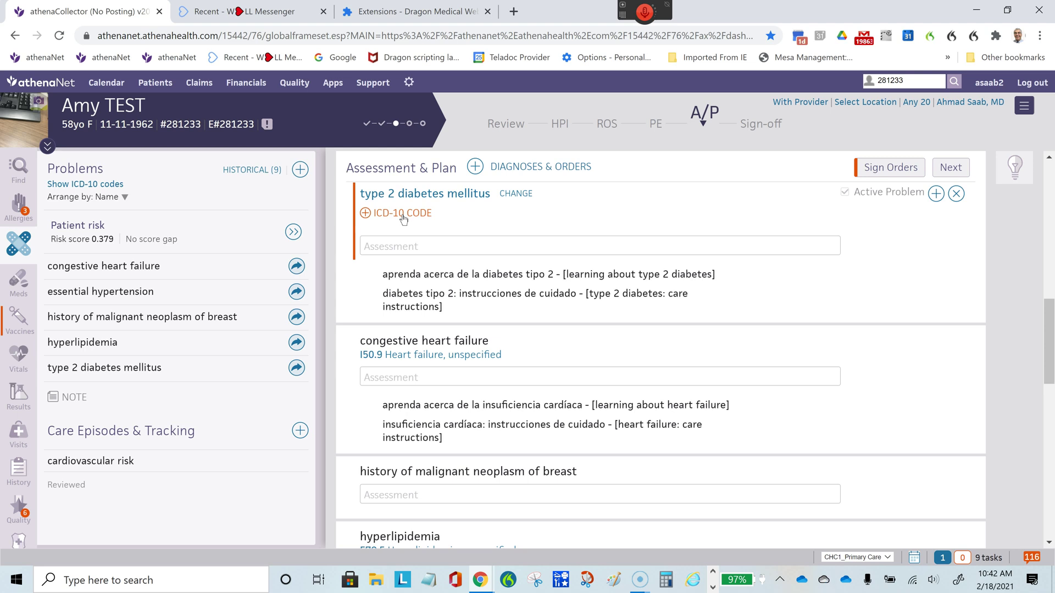
pyautogui.click(460, 204)
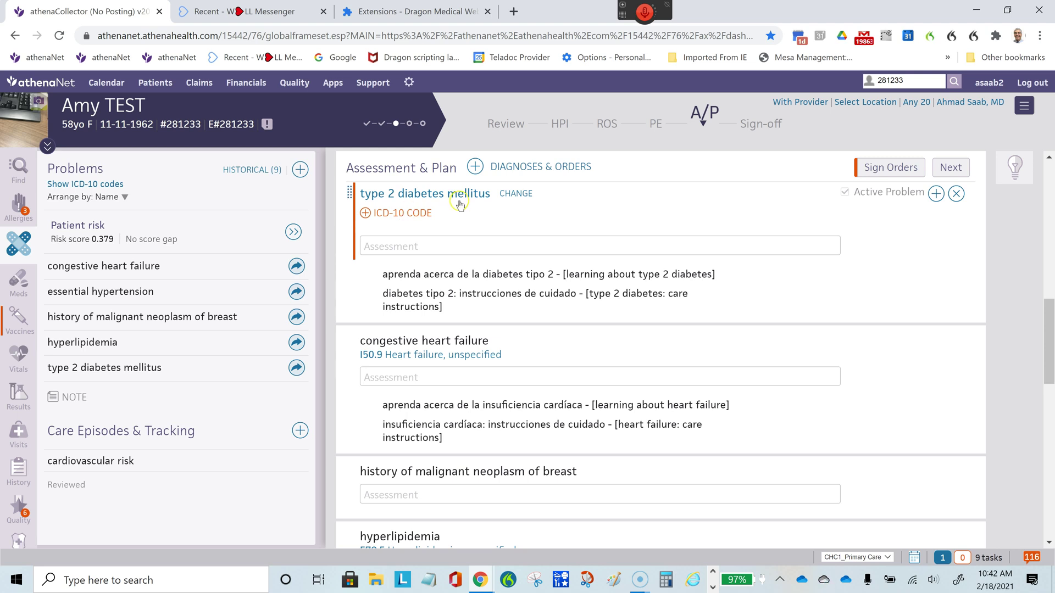
pyautogui.click(398, 215)
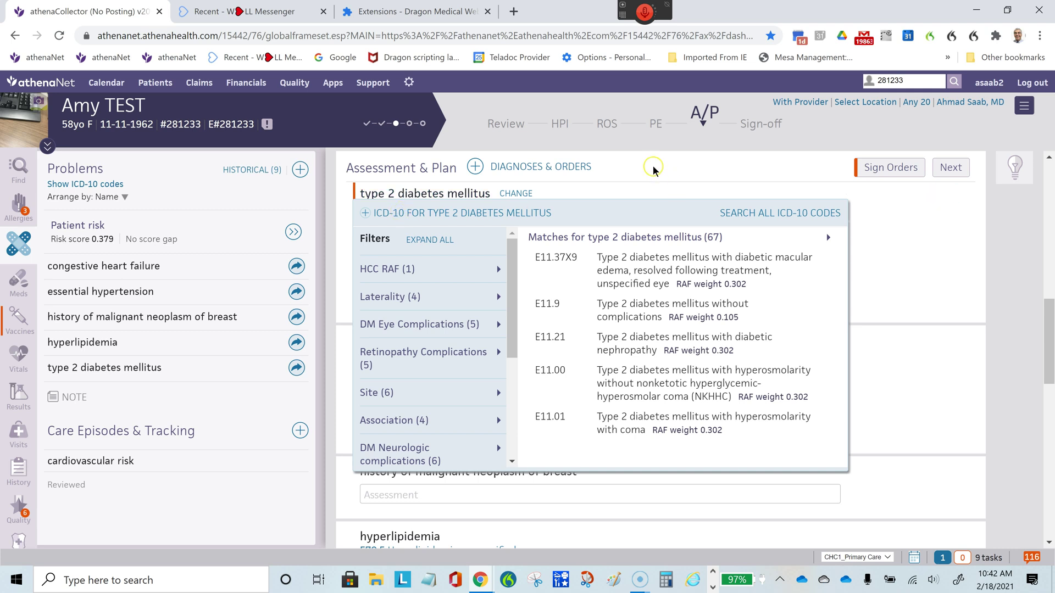
pyautogui.click(626, 199)
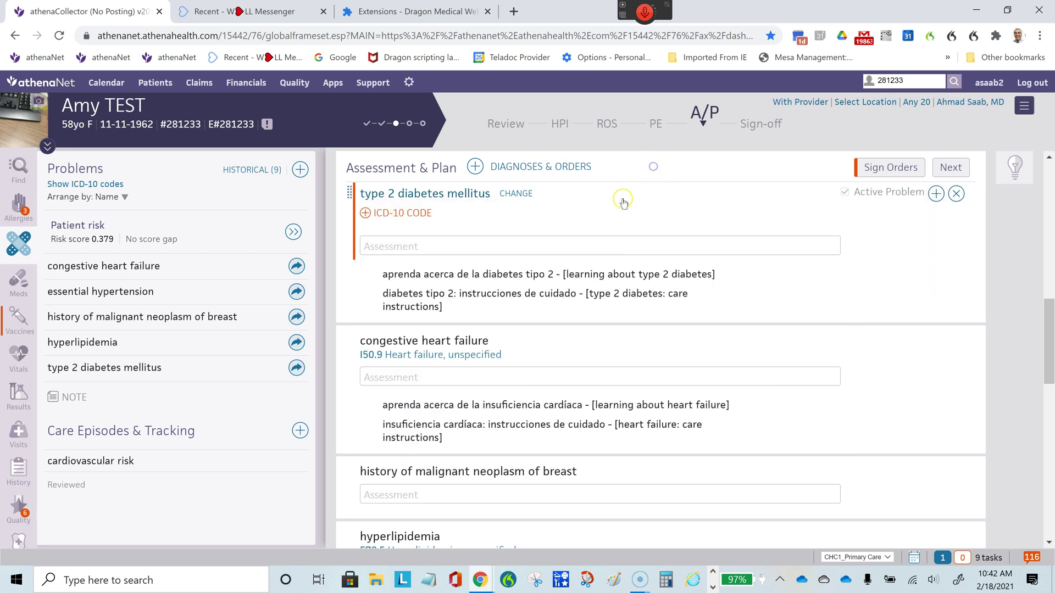
# Search diagnoses and orders for "as dm lab" and add the AS DM Labs order set.
pyautogui.click(475, 168)
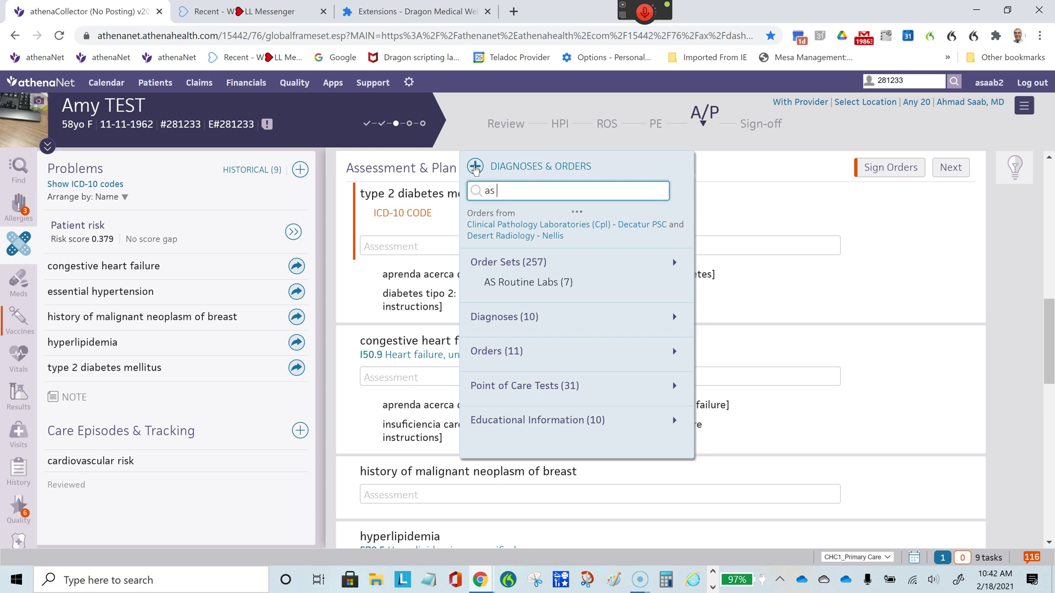
pyautogui.write('as dm ')
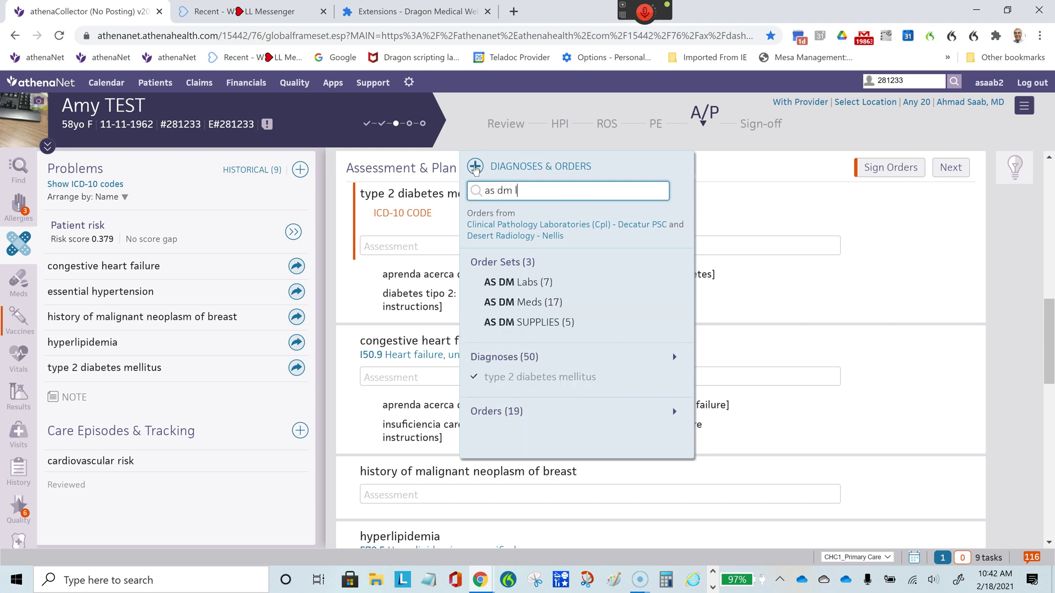
pyautogui.write('lab')
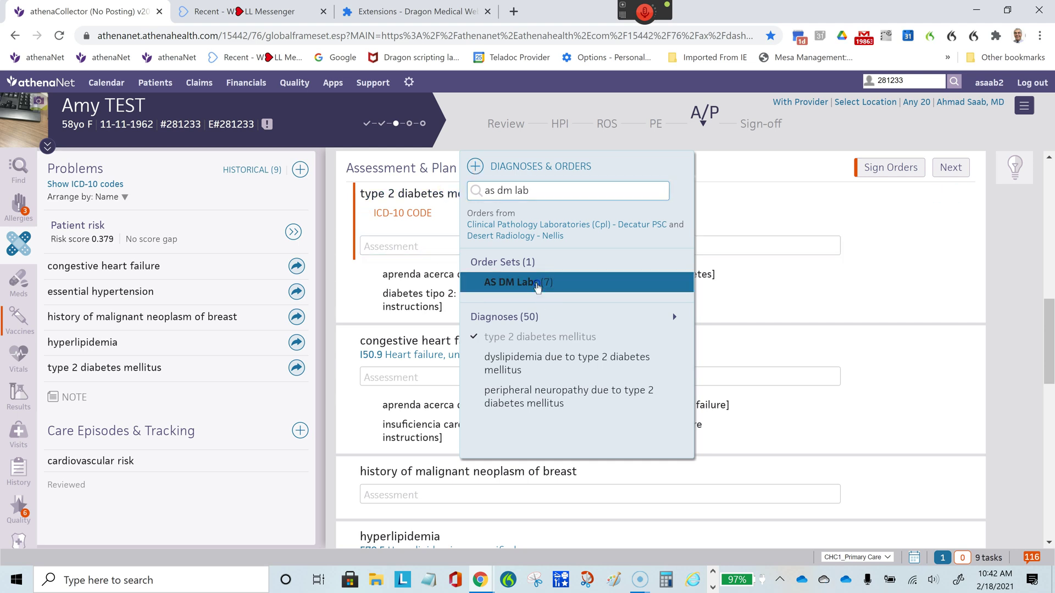
pyautogui.click(537, 283)
# Look over the telephone visit templates in the Assessment & Plan and HPI sections.
pyautogui.moveTo(1049, 305); pyautogui.dragTo(1051, 180)
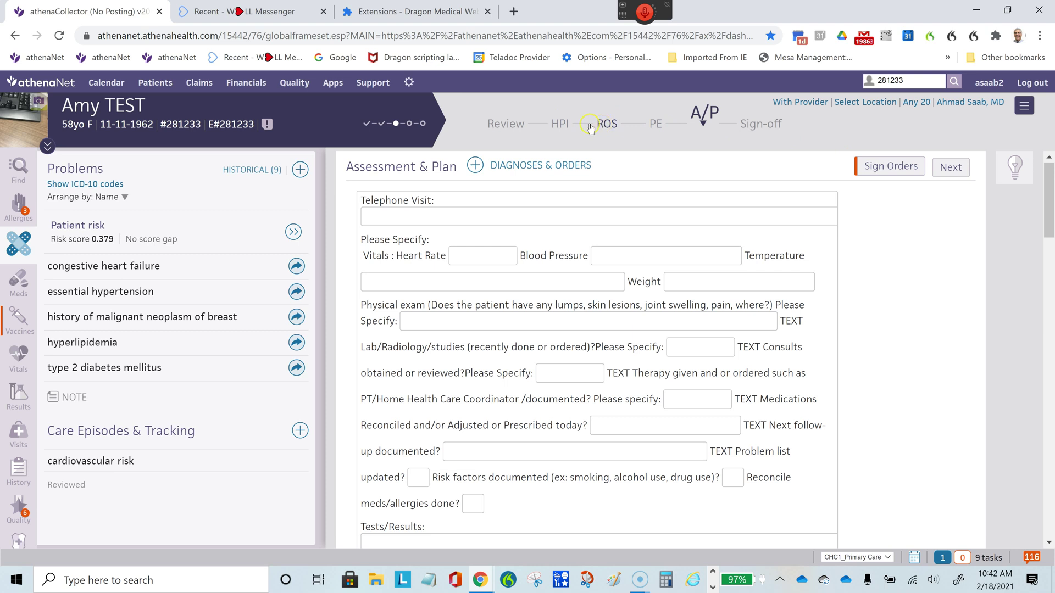
pyautogui.click(560, 123)
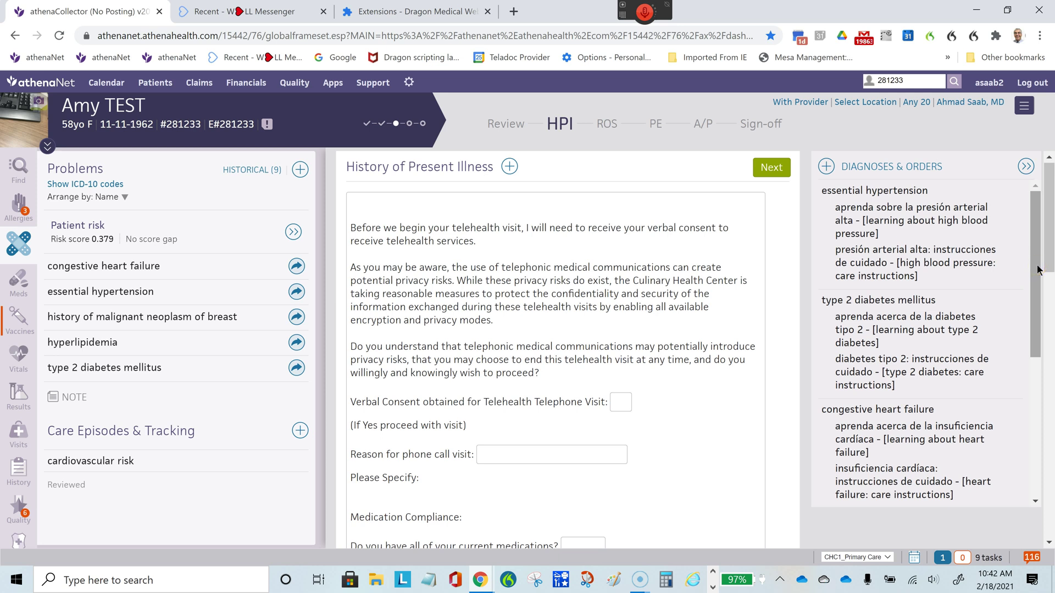
pyautogui.scroll(-1, 1049, 268)
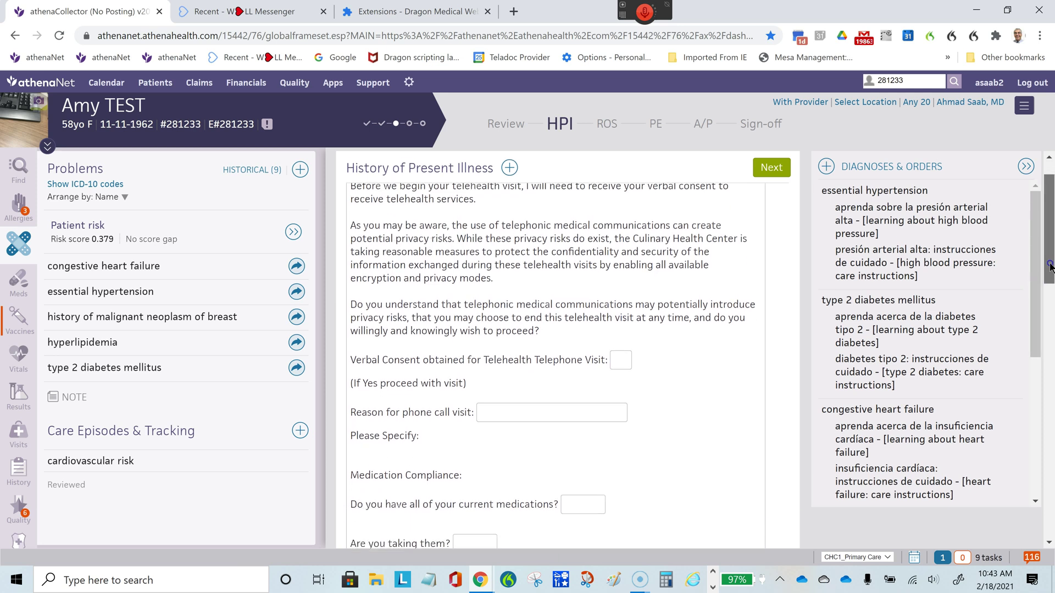
pyautogui.scroll(-5, 1049, 268)
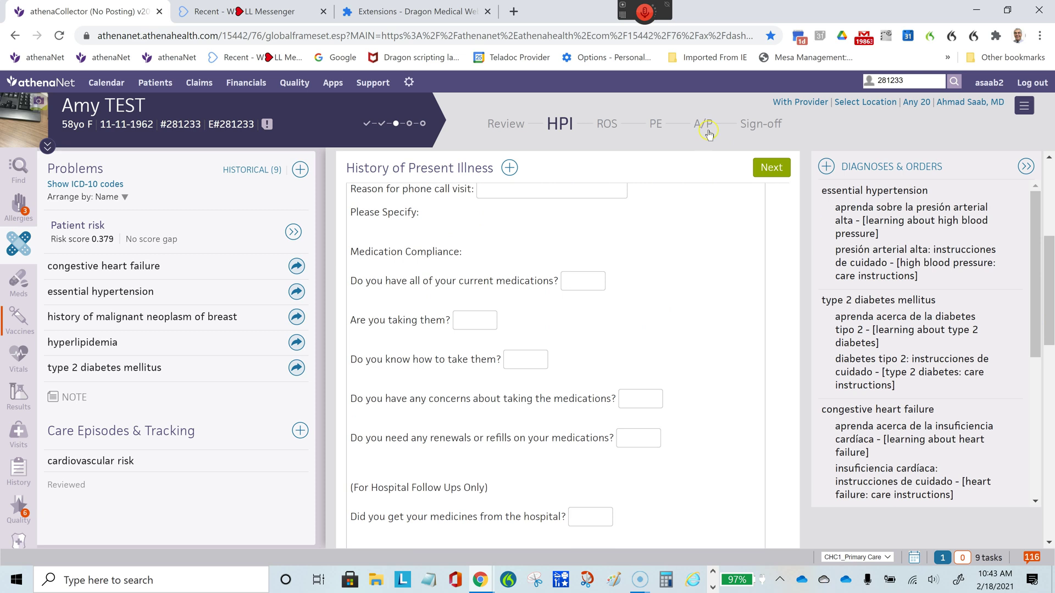
# In the Assessment & Plan, assign ICD-10 code E11.9, Type 2 diabetes mellitus without complications, to type 2 diabetes mellitus.
pyautogui.click(709, 132)
pyautogui.moveTo(1049, 296); pyautogui.dragTo(366, 304)
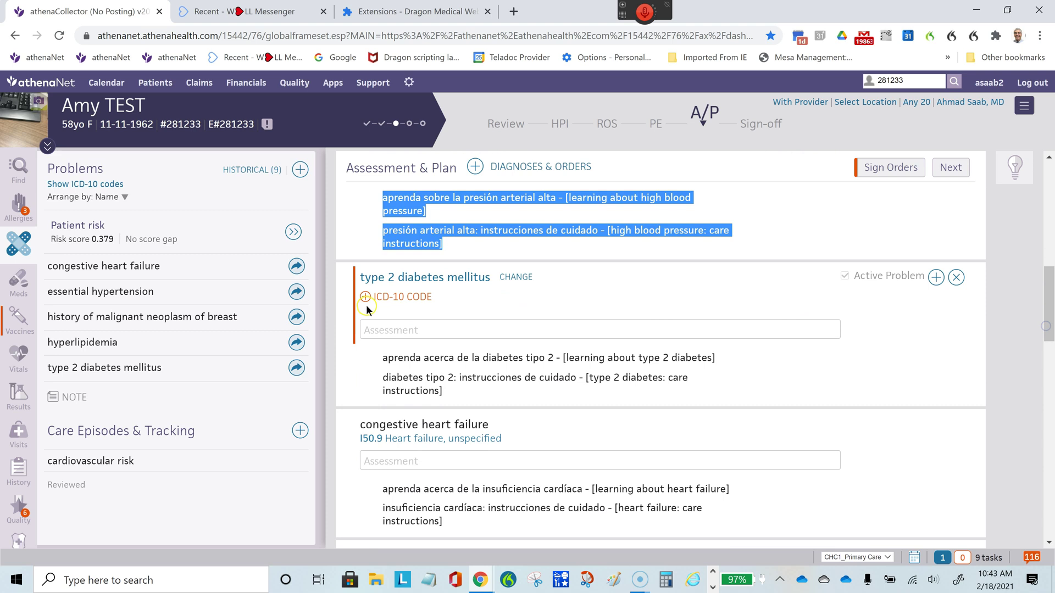
pyautogui.click(408, 298)
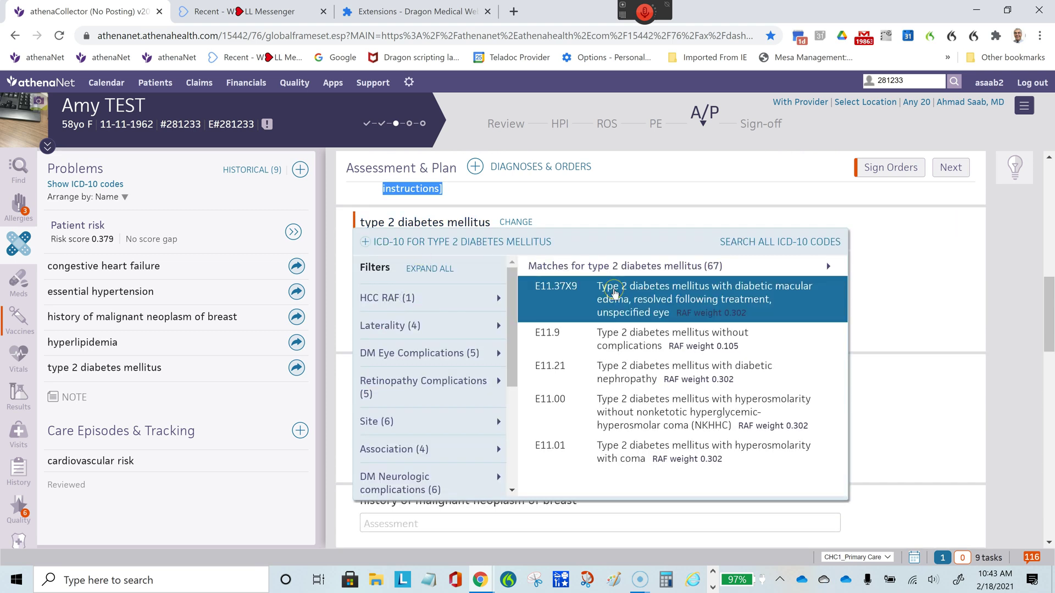
pyautogui.click(631, 341)
pyautogui.click(631, 341)
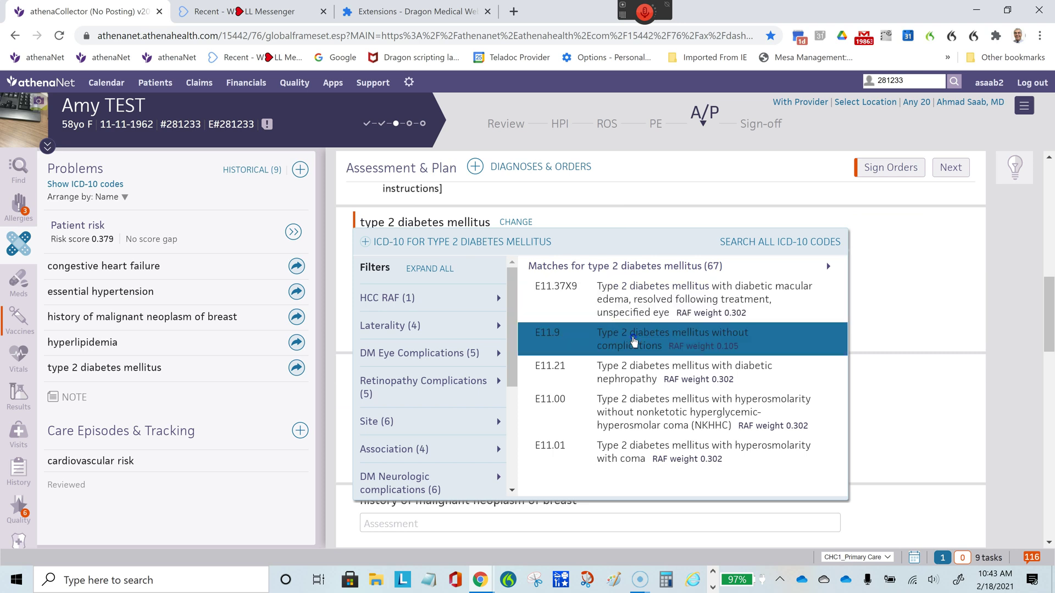
pyautogui.click(448, 231)
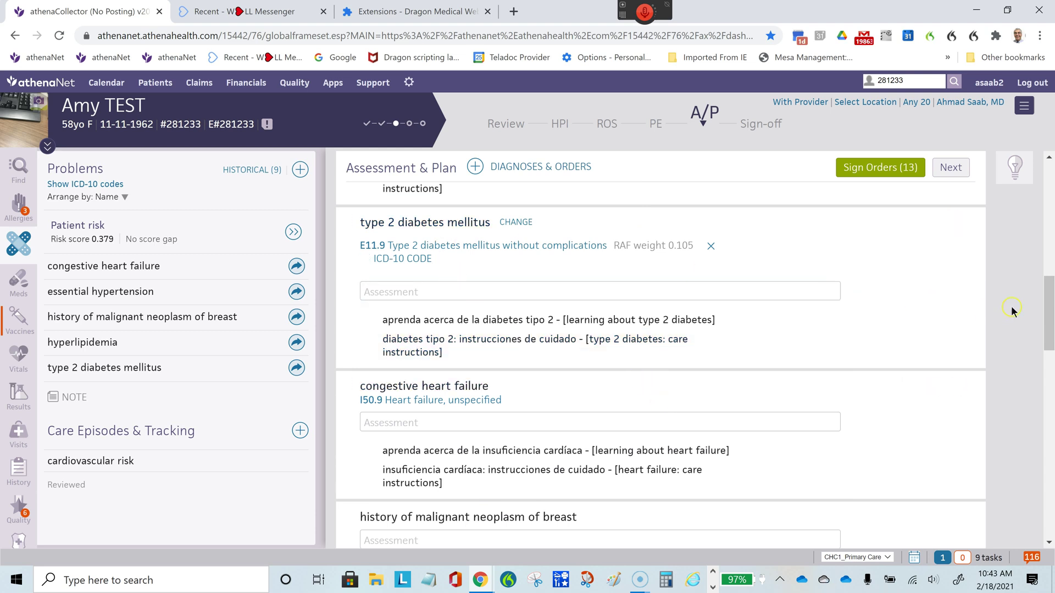
# From the HPI section, remove type 2 diabetes mellitus from the diagnoses and move diabetes mellitus with its lab orders below essential hypertension.
pyautogui.moveTo(1050, 301); pyautogui.dragTo(1051, 407)
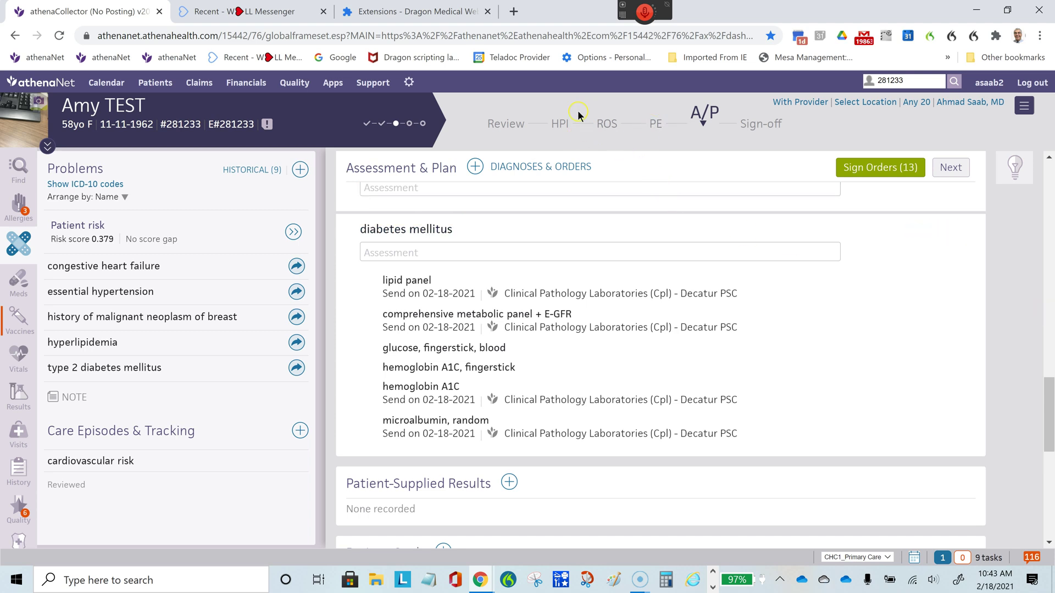
pyautogui.click(559, 124)
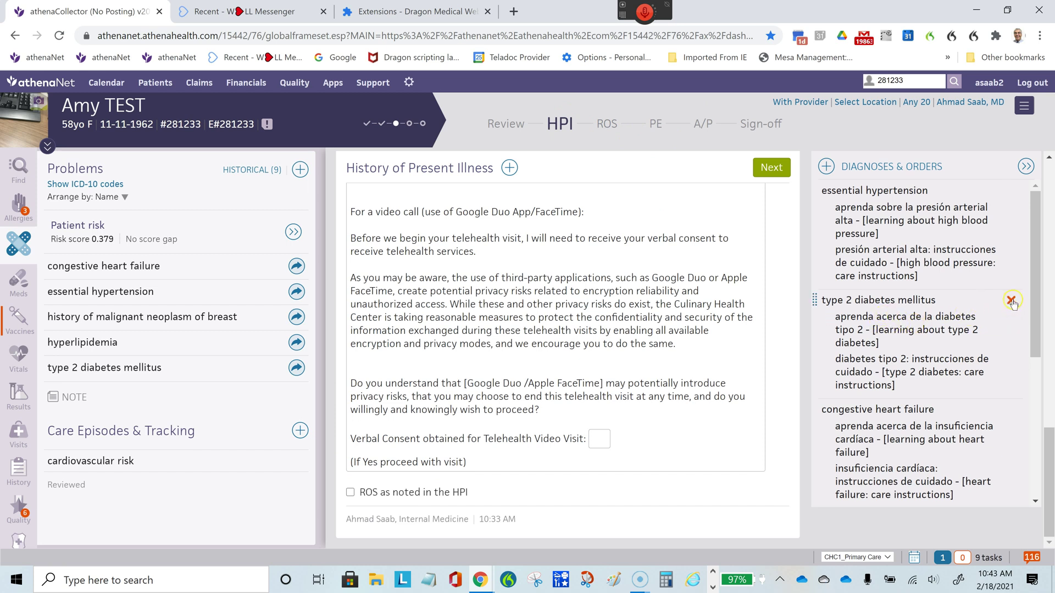
pyautogui.click(1011, 300)
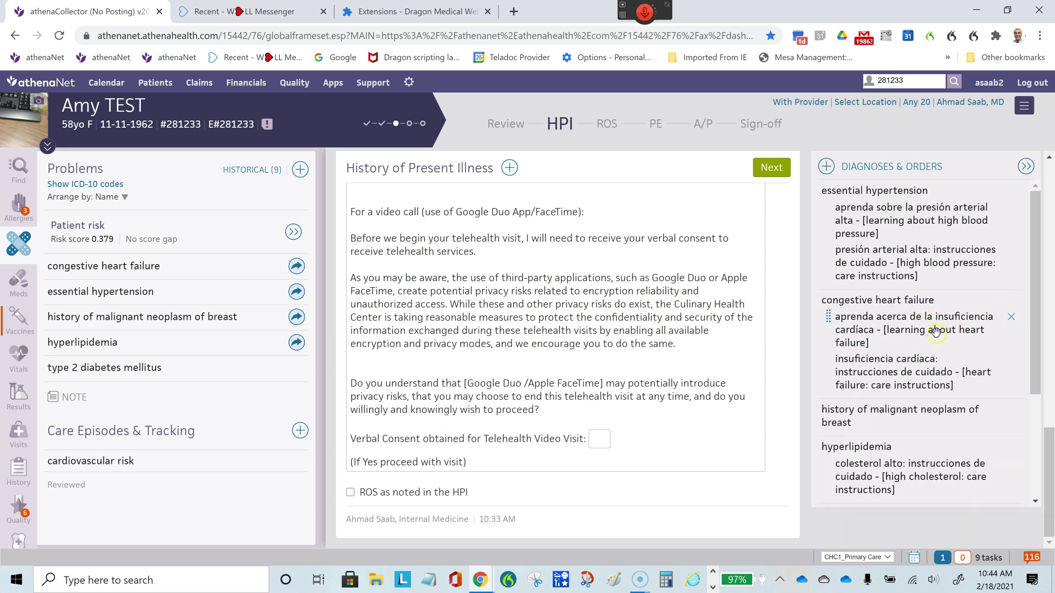
pyautogui.moveTo(1040, 313); pyautogui.dragTo(1027, 446)
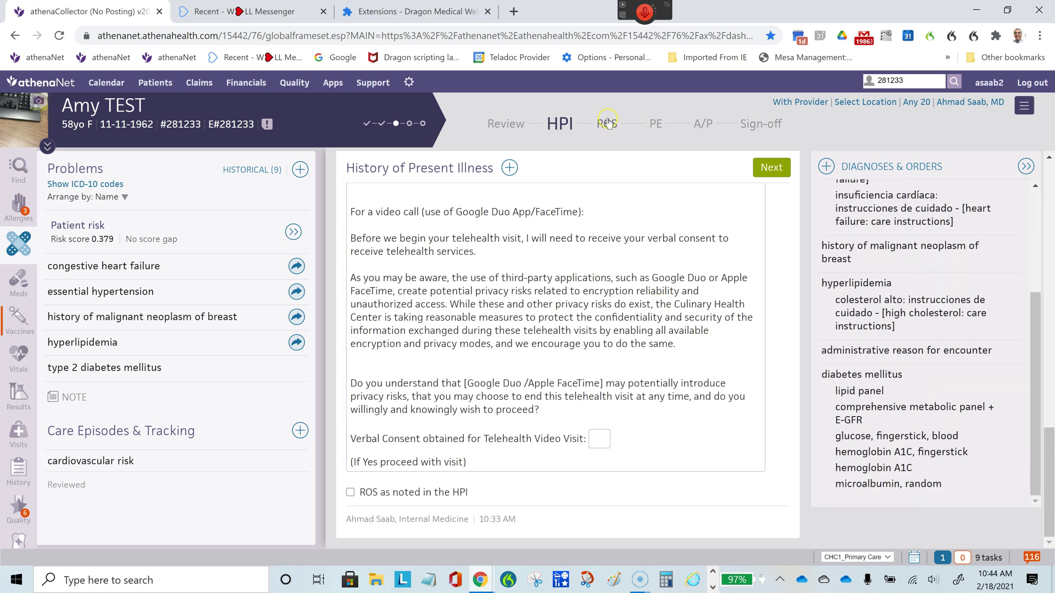
pyautogui.moveTo(854, 375); pyautogui.dragTo(820, 297)
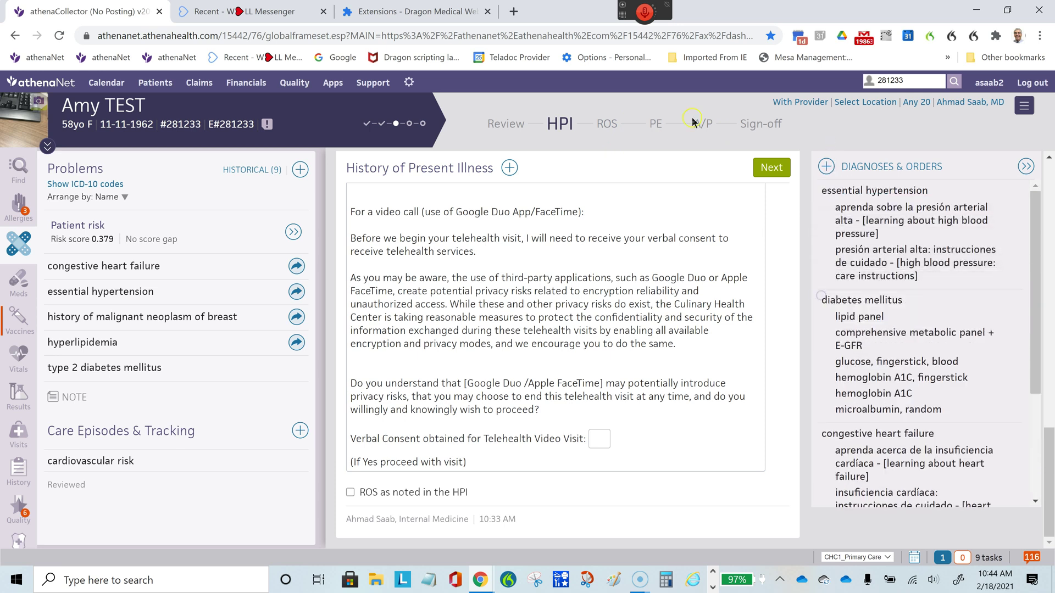
# In the Assessment & Plan, remove ICD-10 code E11.9, Type 2 diabetes mellitus without complications, from diabetes mellitus.
pyautogui.click(704, 125)
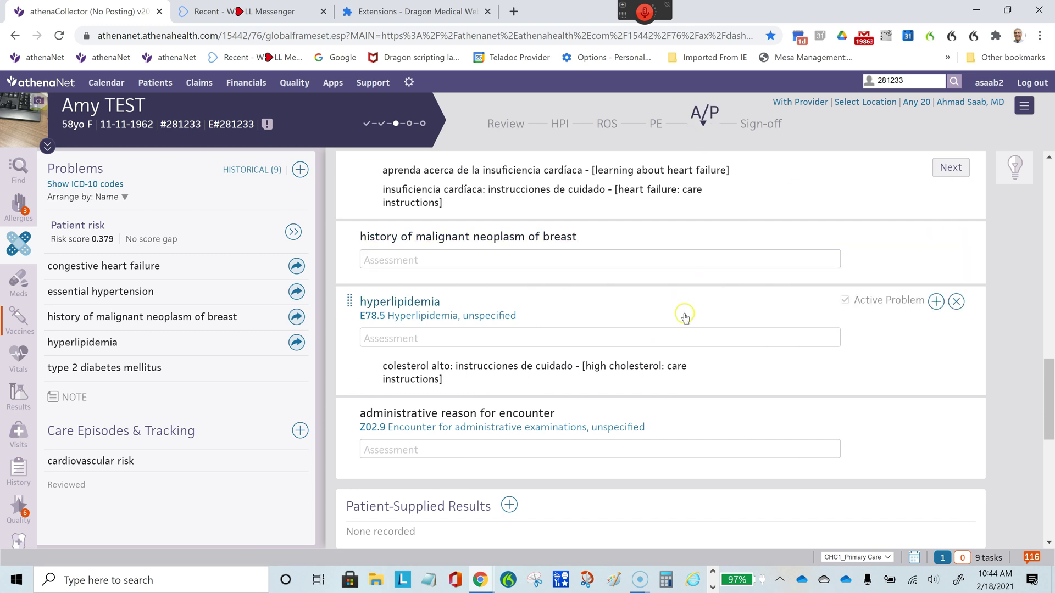
pyautogui.moveTo(1049, 417); pyautogui.dragTo(1027, 322)
pyautogui.click(403, 310)
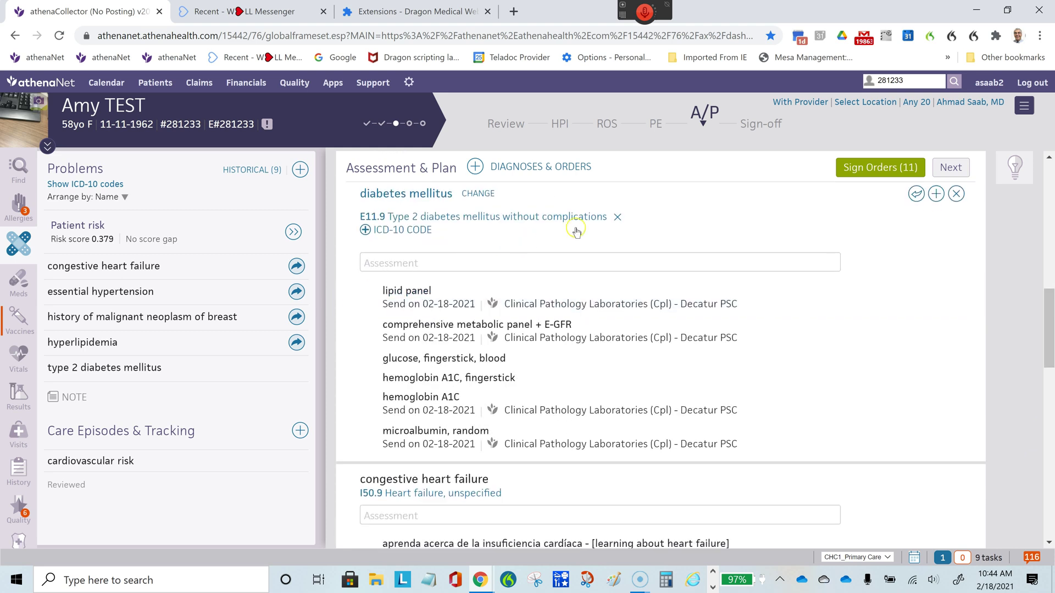
pyautogui.click(618, 218)
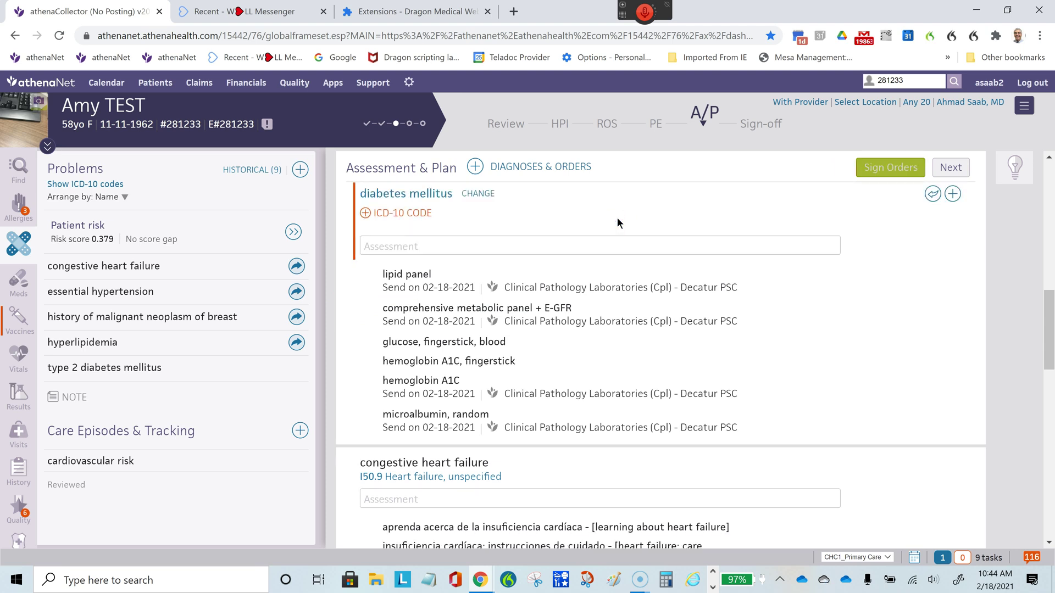
# Search all ICD-10 codes for "dia kid 3" and assign E11.22, Type 2 diabetes mellitus with diabetic chronic kidney disease, to diabetes mellitus.
pyautogui.click(407, 214)
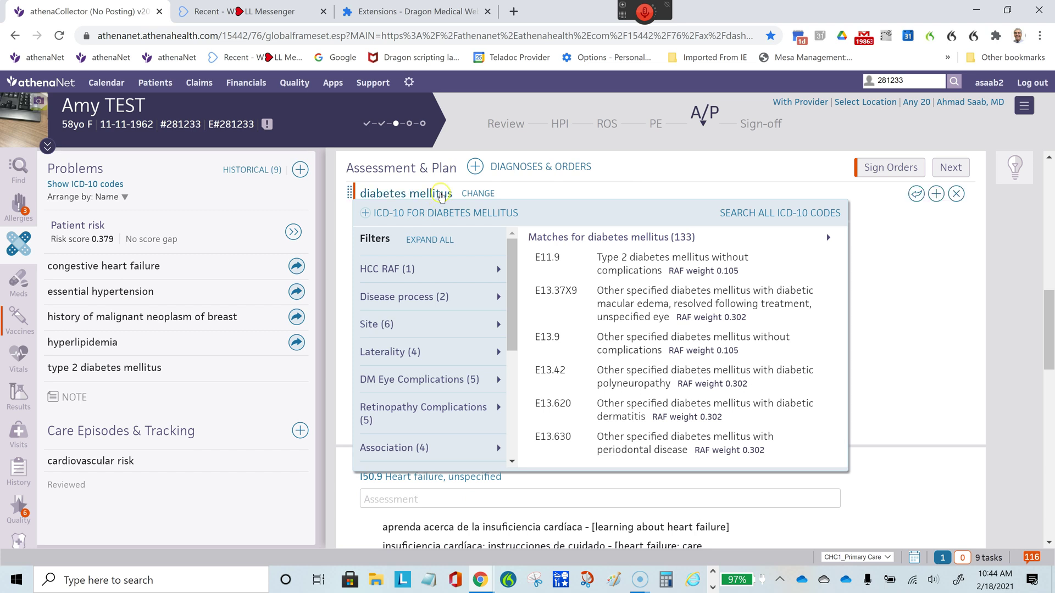
pyautogui.click(587, 196)
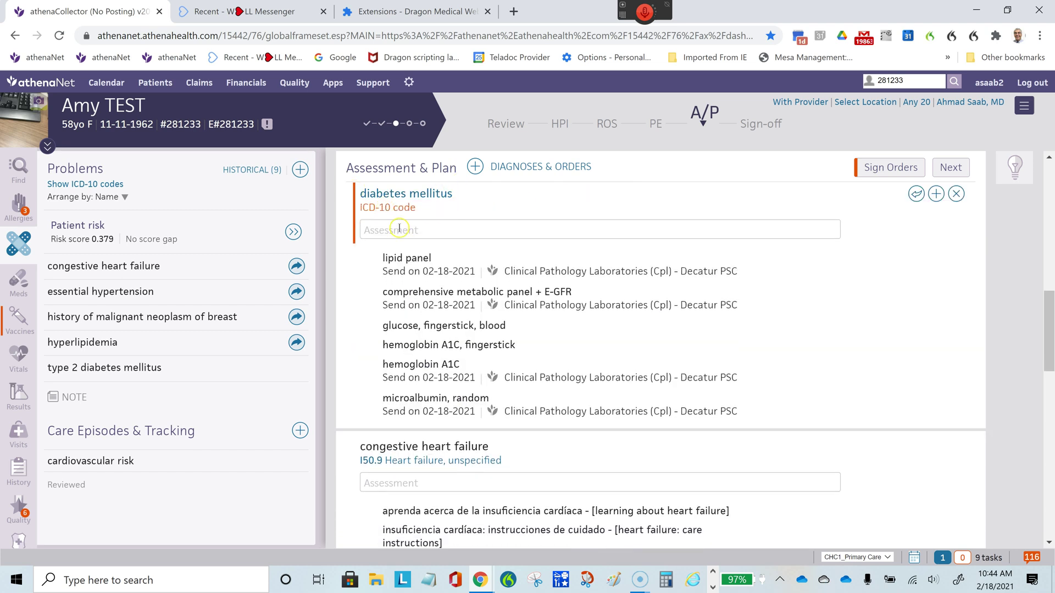
pyautogui.click(400, 213)
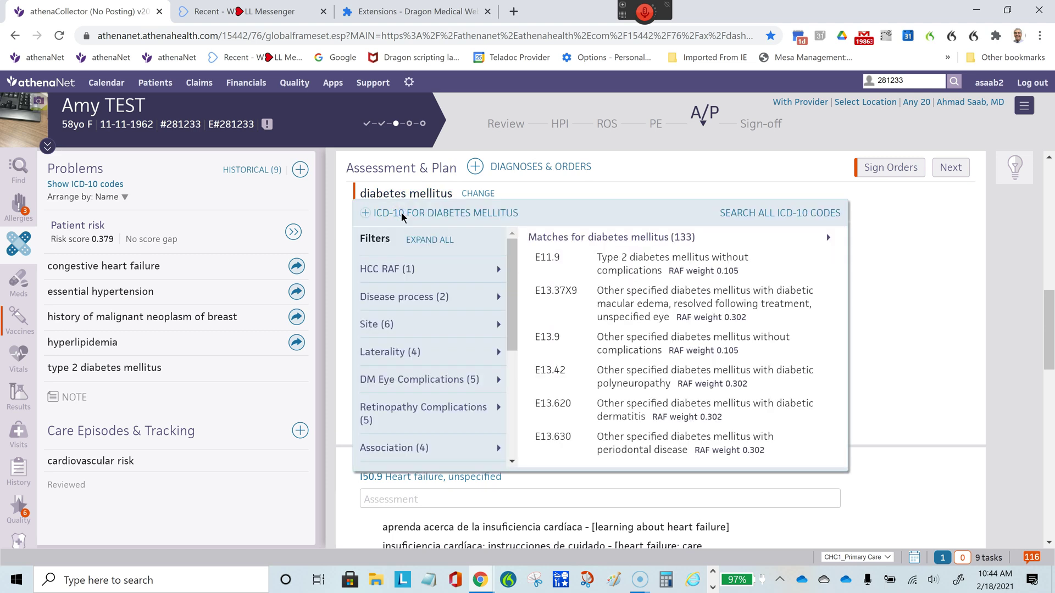
pyautogui.click(751, 214)
pyautogui.click(689, 232)
pyautogui.write('dia')
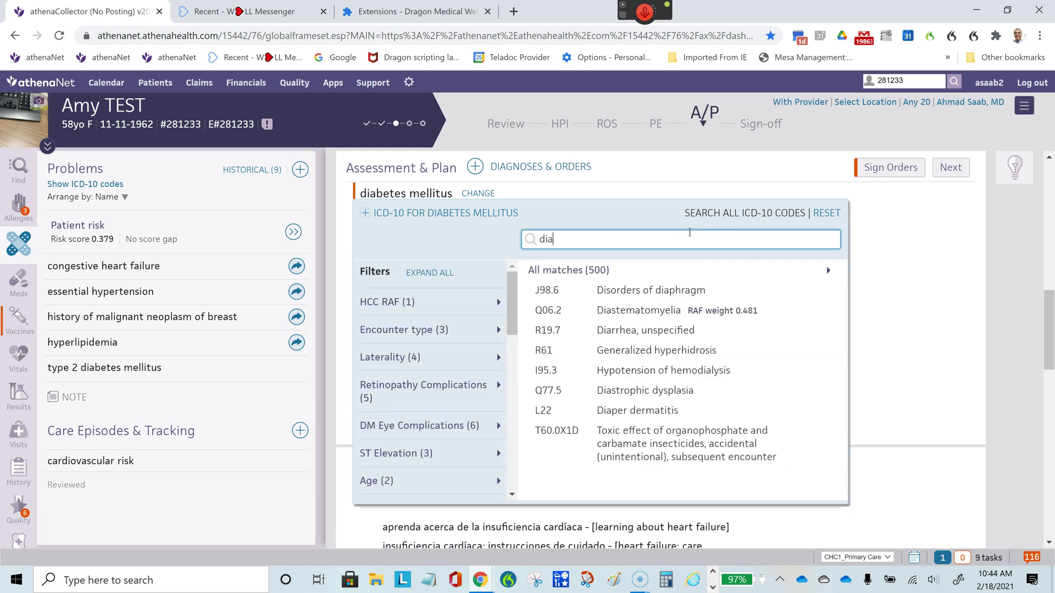
pyautogui.write(' kid')
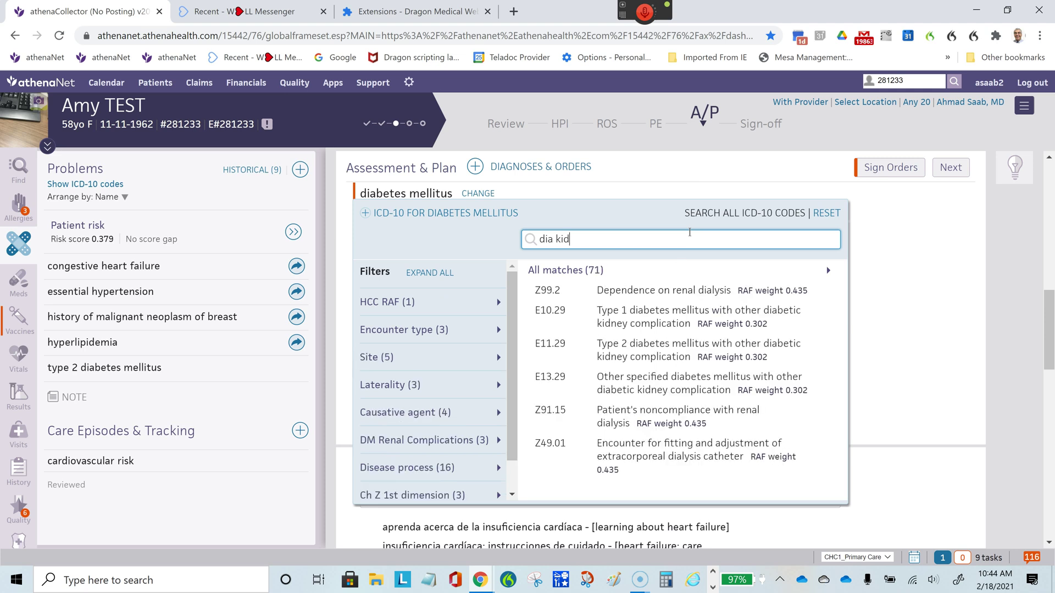
pyautogui.write(' 3')
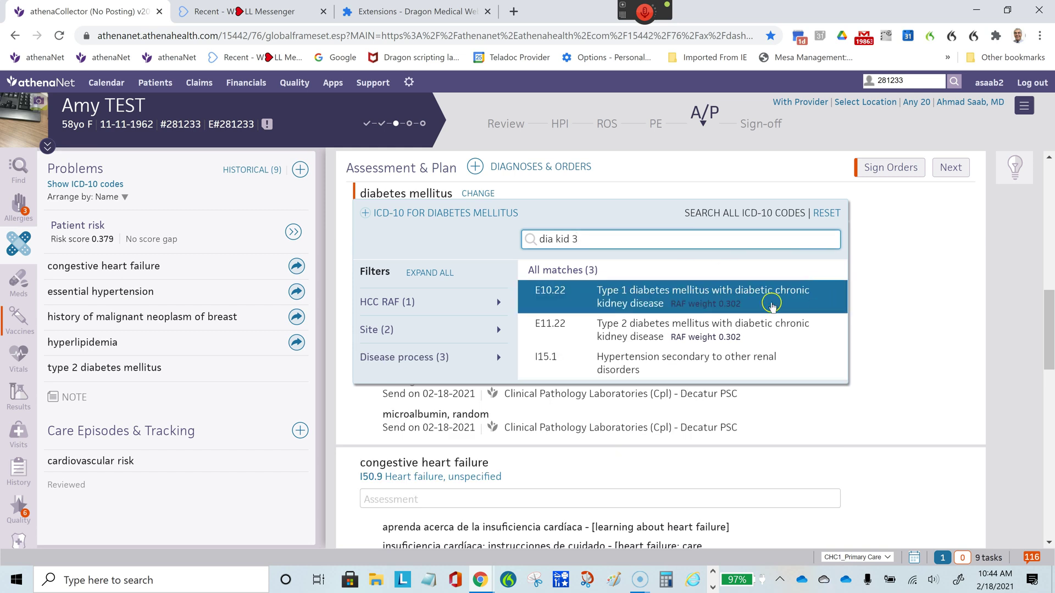
pyautogui.click(656, 278)
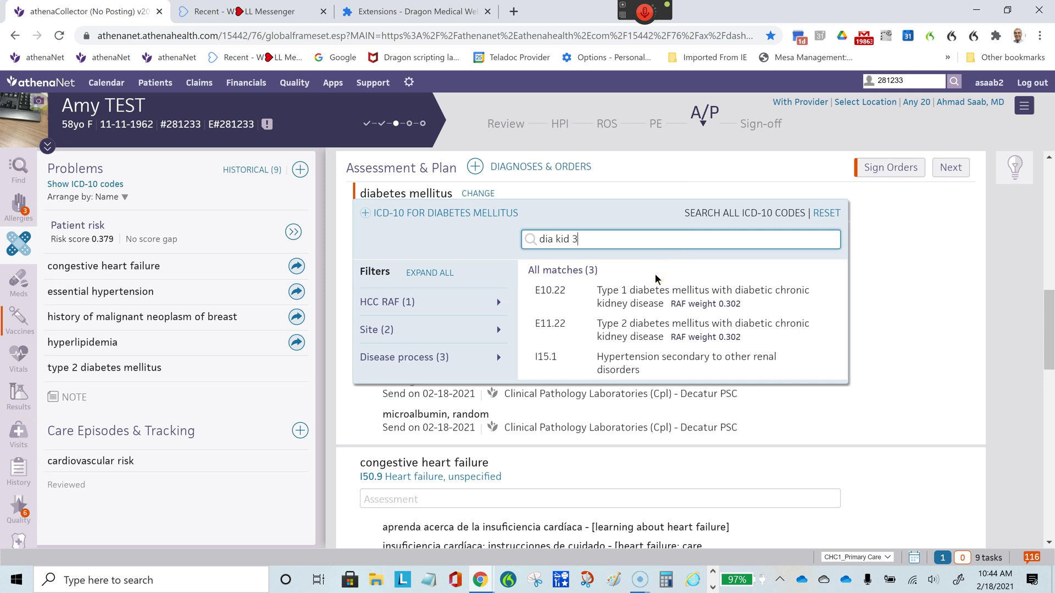
pyautogui.click(550, 240)
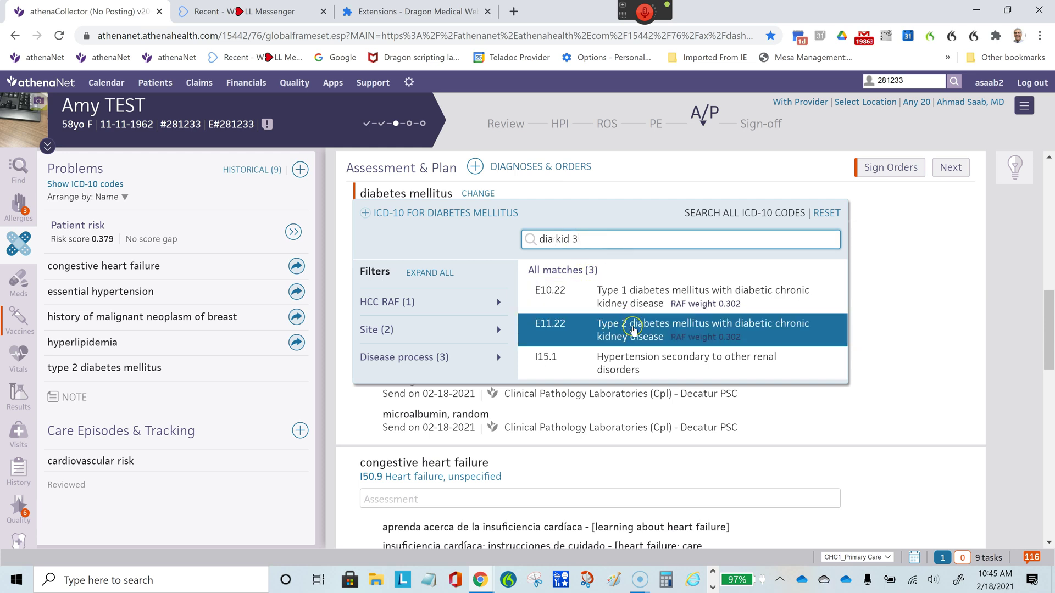
pyautogui.click(636, 328)
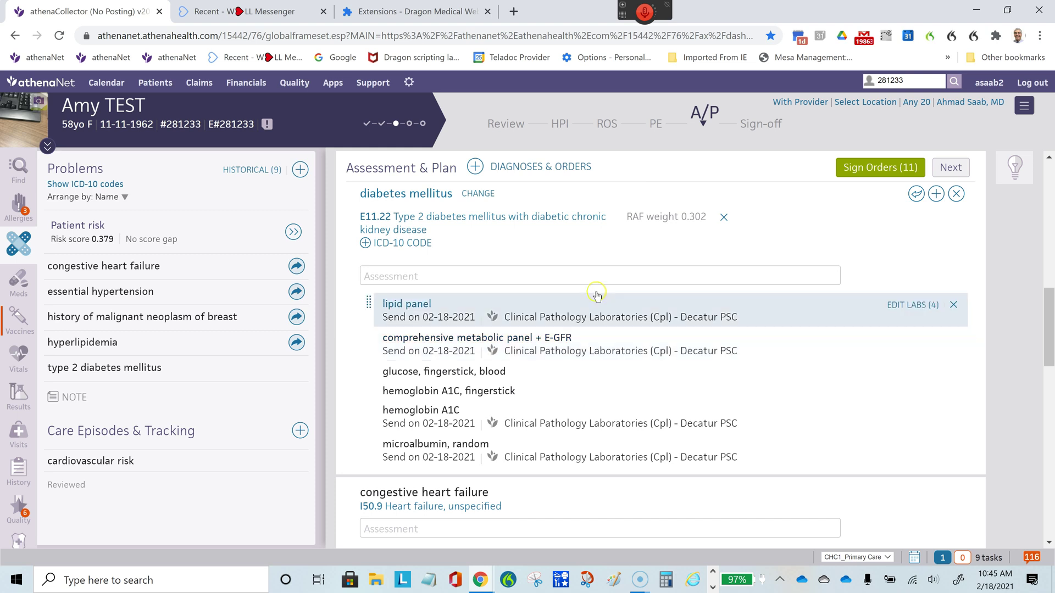
# Search diagnoses and orders for "kid 3" and add the diagnosis chronic kidney disease stage 3.
pyautogui.click(476, 167)
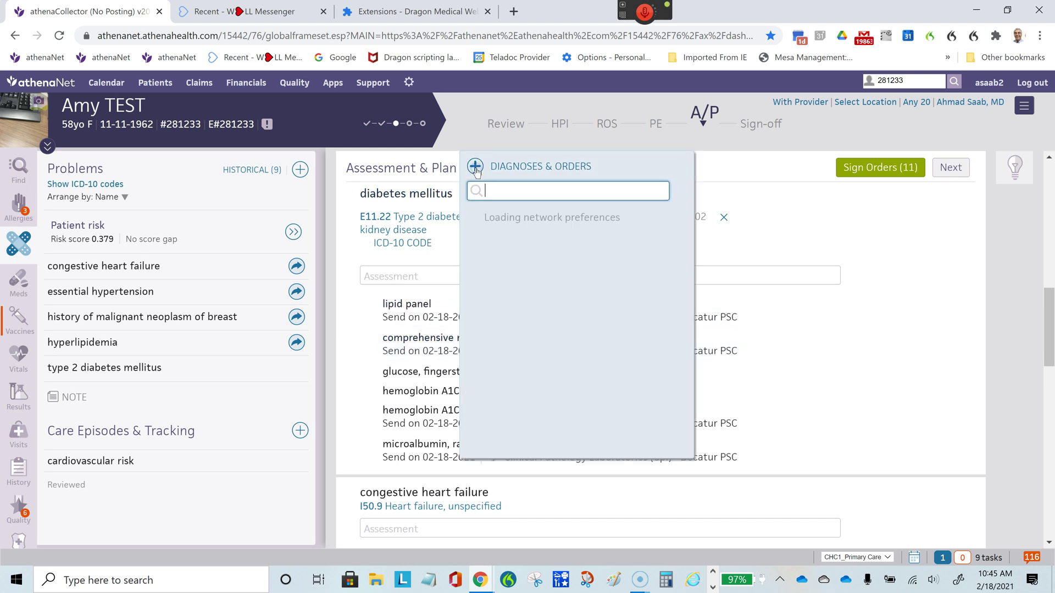
pyautogui.write('k')
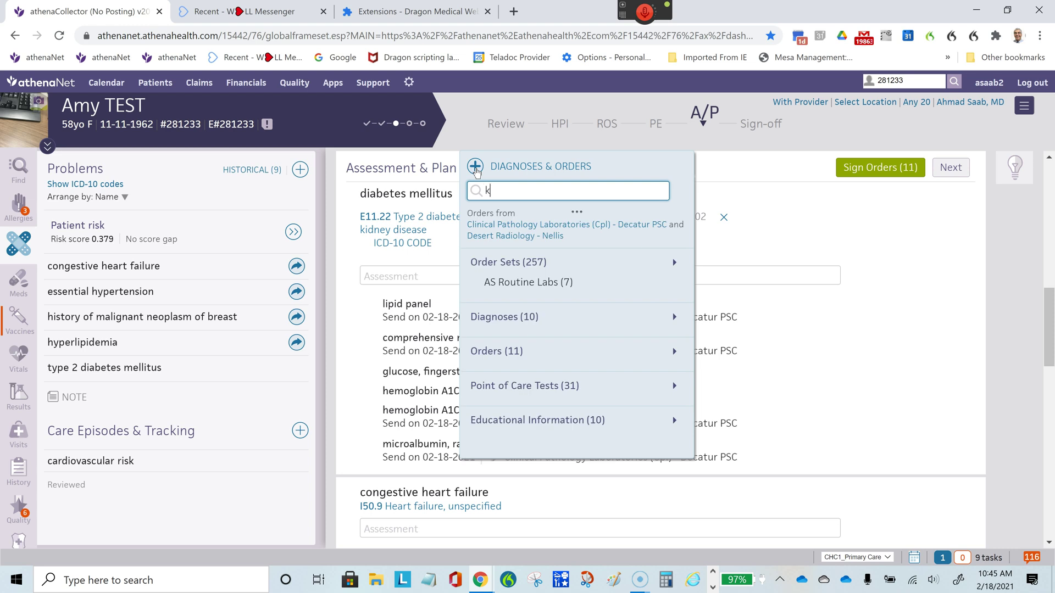
pyautogui.write('id 3')
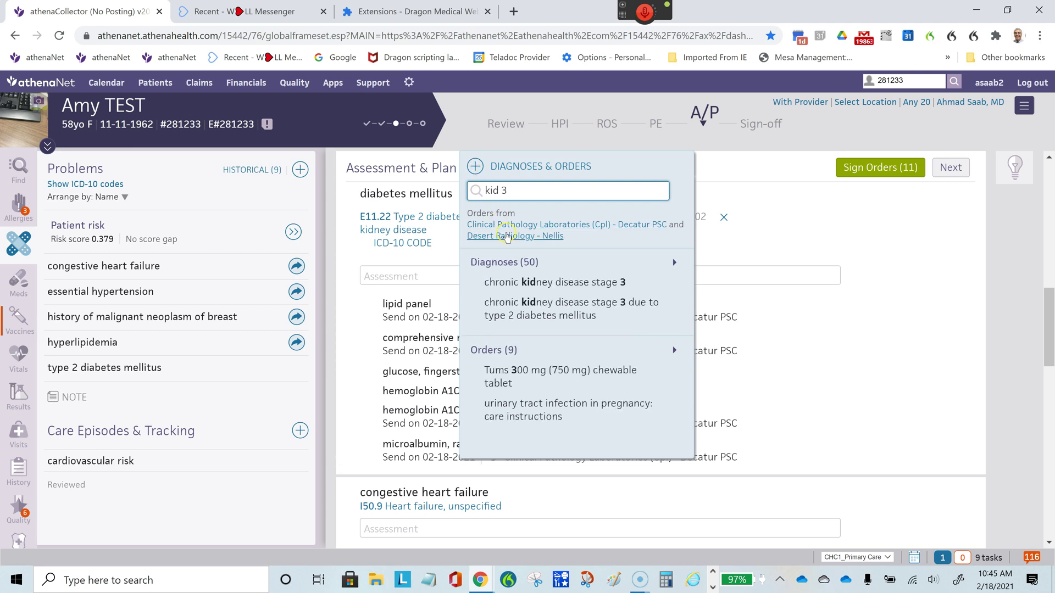
pyautogui.click(542, 284)
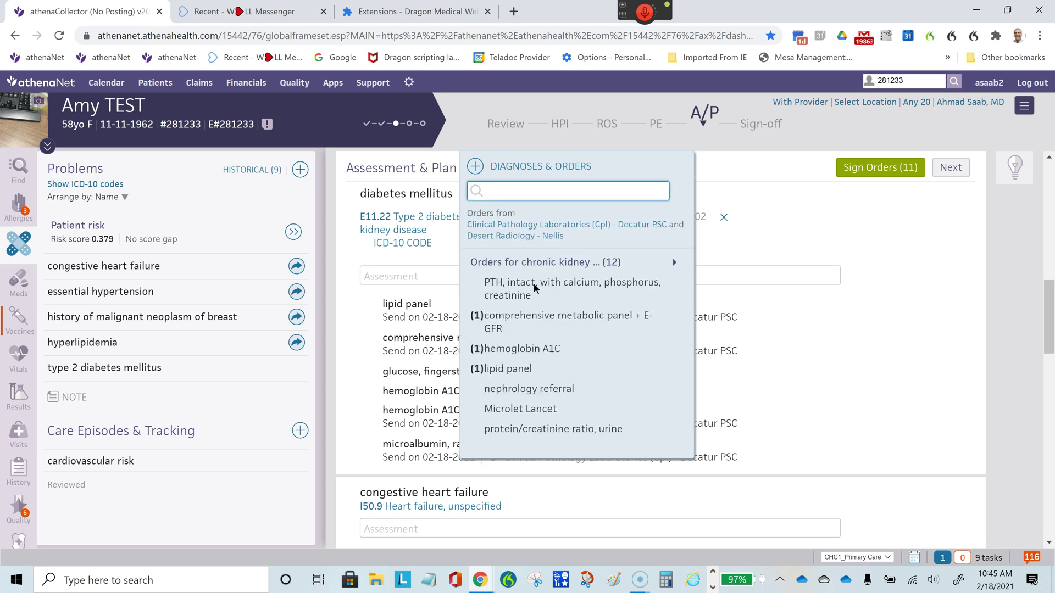
pyautogui.click(758, 166)
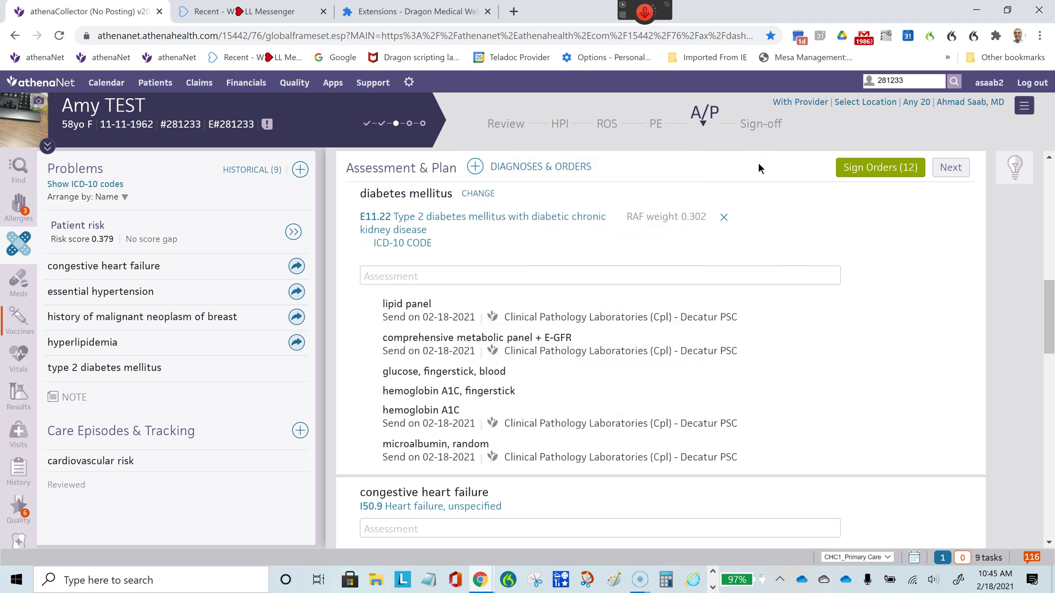
# In the Follow Up section, add a return to office in 3 months.
pyautogui.click(1048, 341)
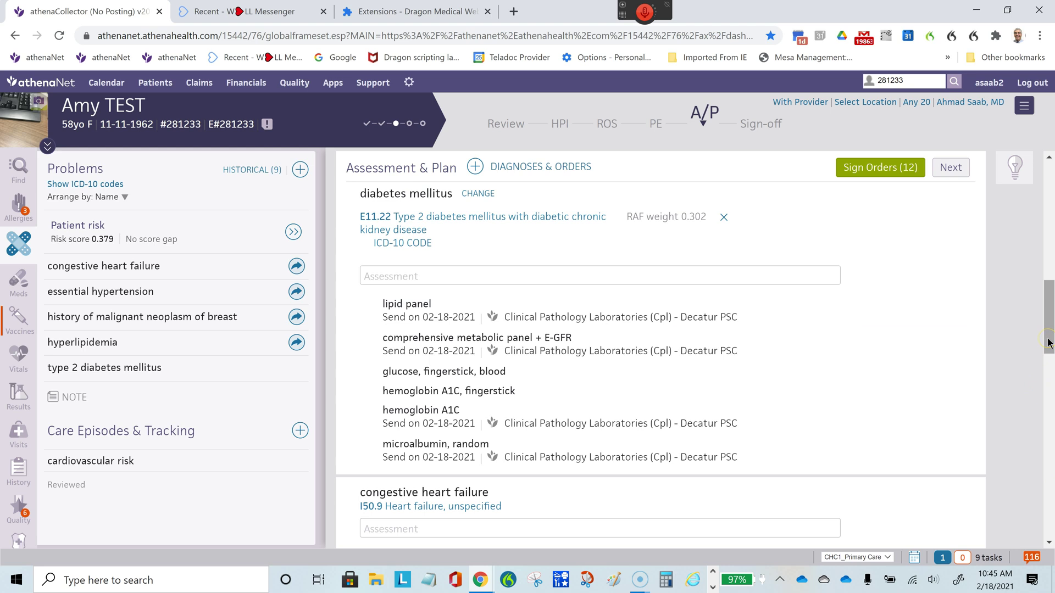
pyautogui.click(1049, 455)
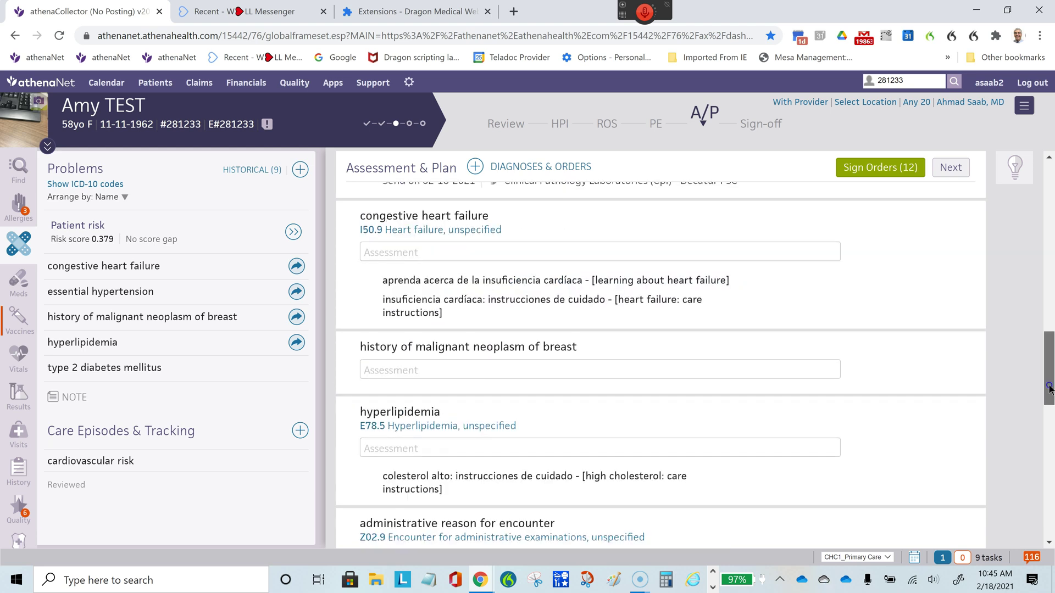
pyautogui.moveTo(1049, 455); pyautogui.dragTo(1052, 519)
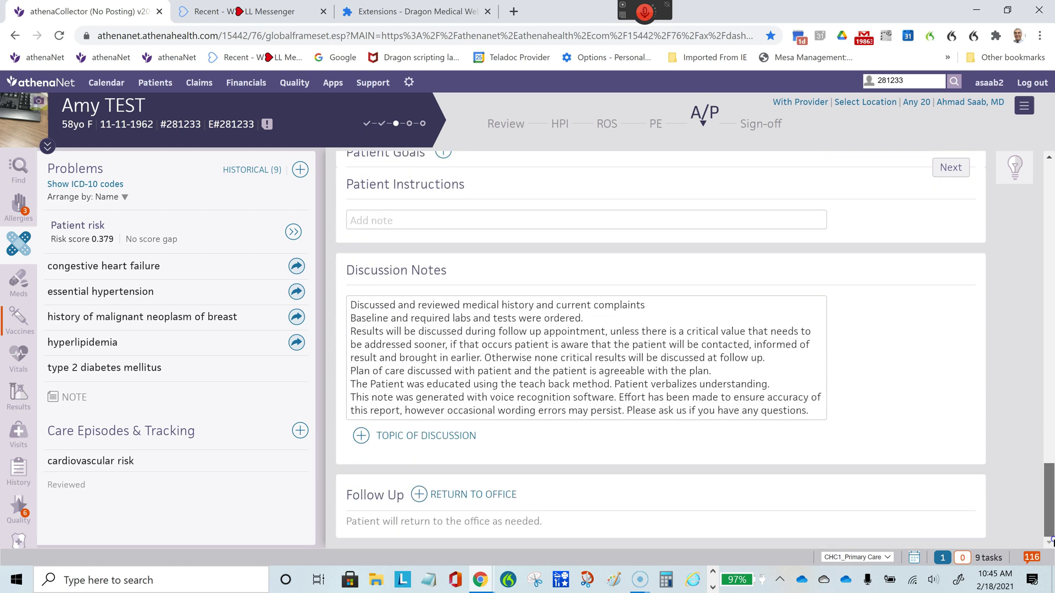
pyautogui.click(420, 496)
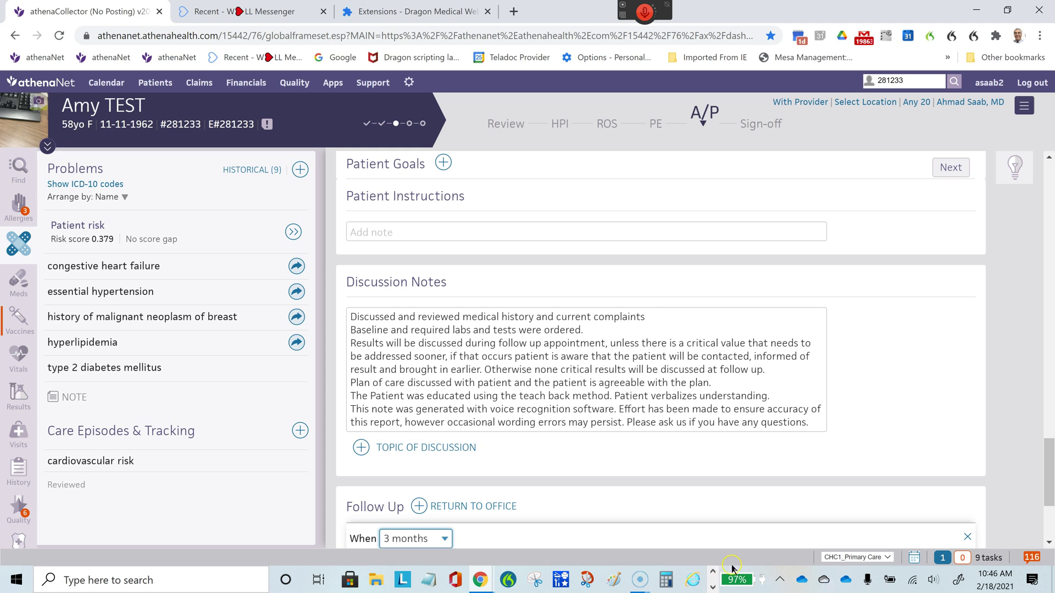
# Set the send date of the MA digital diagnostic bilateral order under history of malignant neoplasm of breast to t+3m (05-18-2021).
pyautogui.moveTo(1050, 488); pyautogui.dragTo(1050, 438)
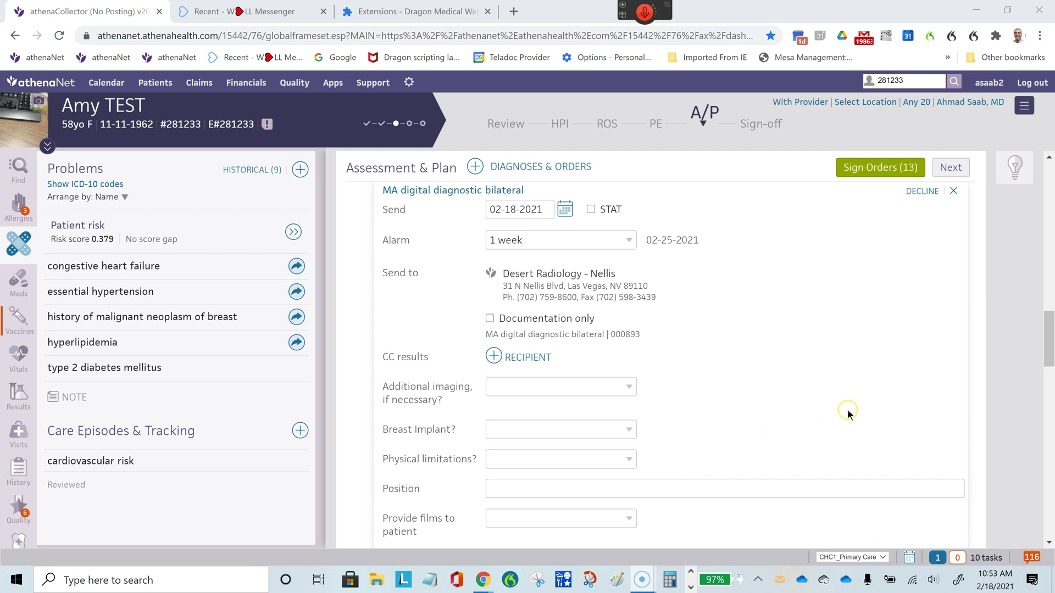
pyautogui.click(1048, 353)
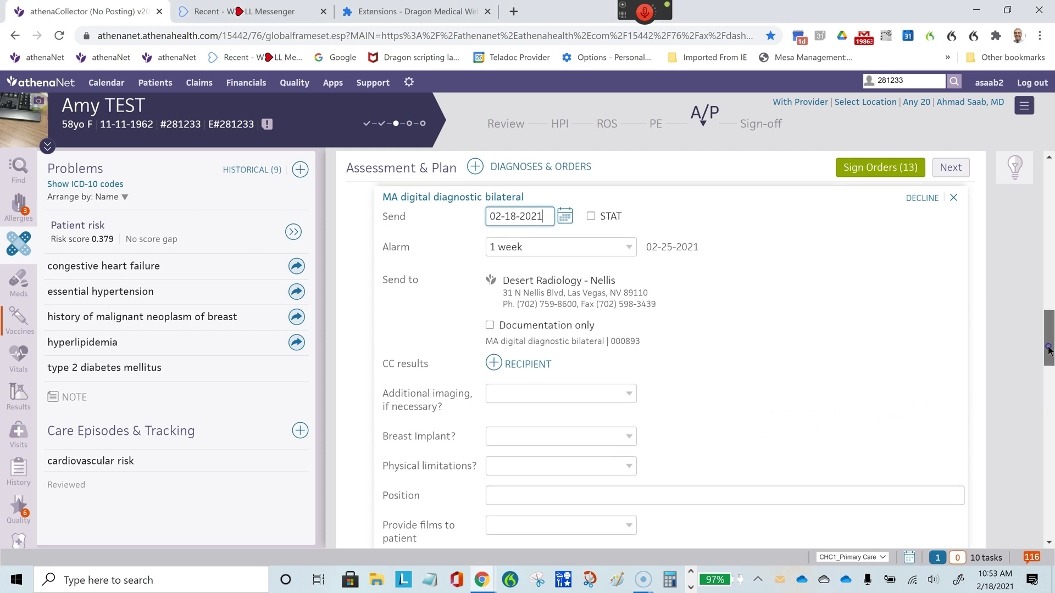
pyautogui.moveTo(1047, 349)
pyautogui.mouseDown()
pyautogui.moveTo(1017, 220)
pyautogui.moveTo(1044, 342)
pyautogui.mouseUp()
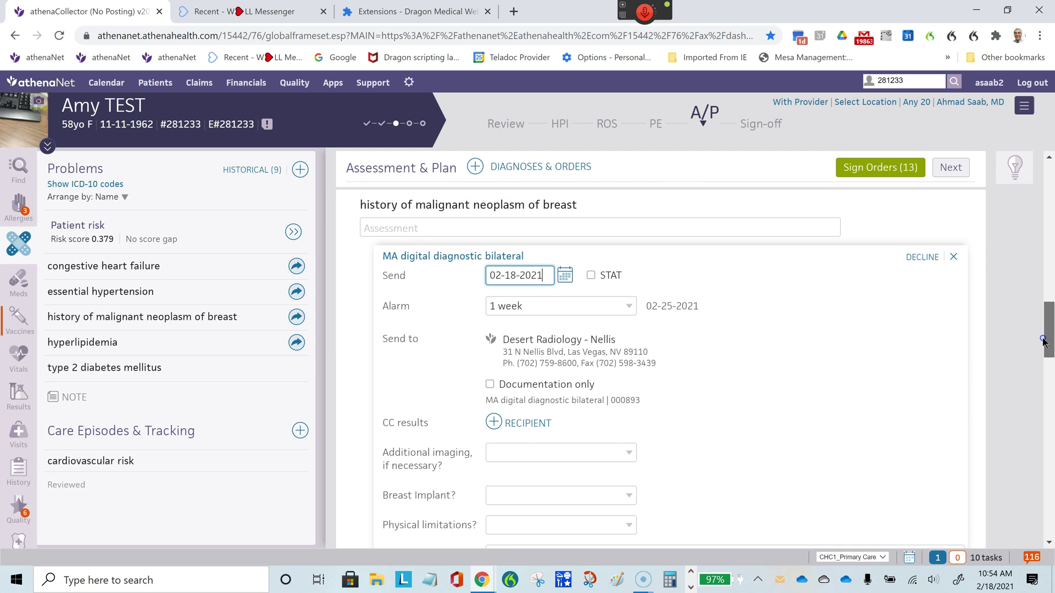
pyautogui.click(434, 289)
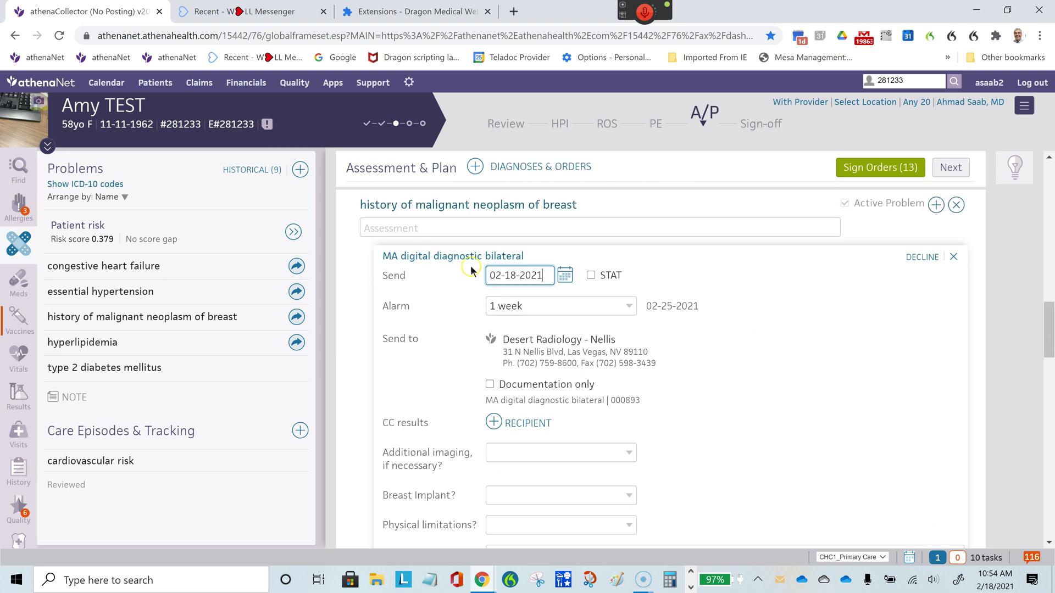
pyautogui.click(566, 276)
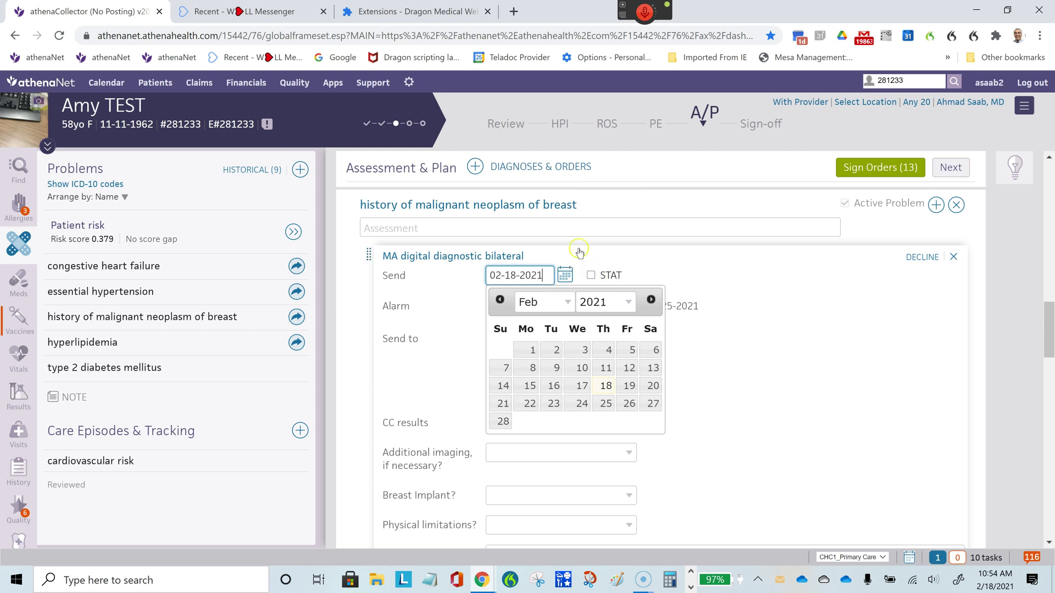
pyautogui.click(577, 275)
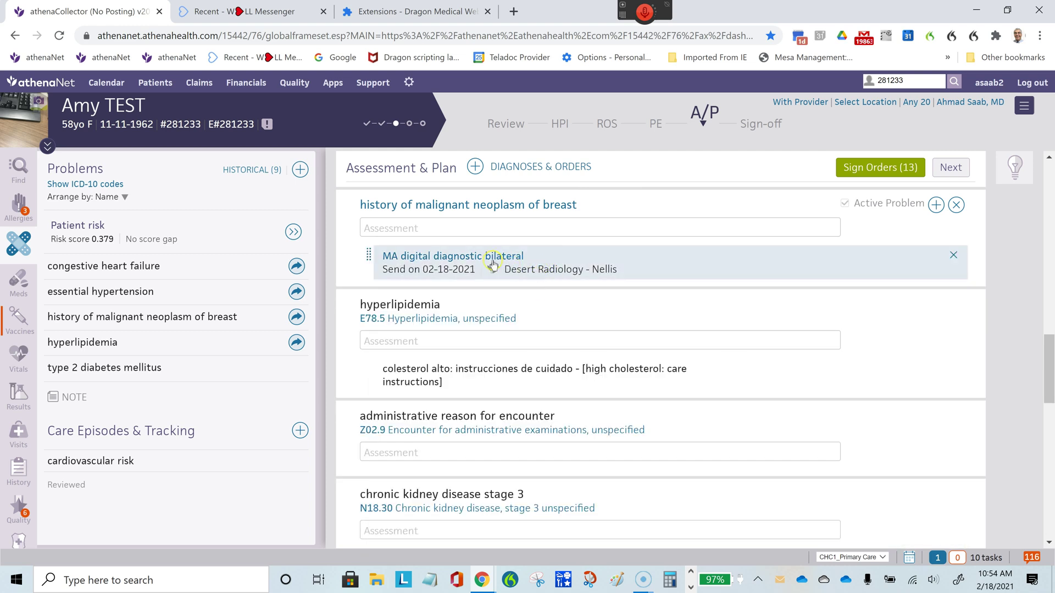
pyautogui.click(538, 270)
pyautogui.click(547, 210)
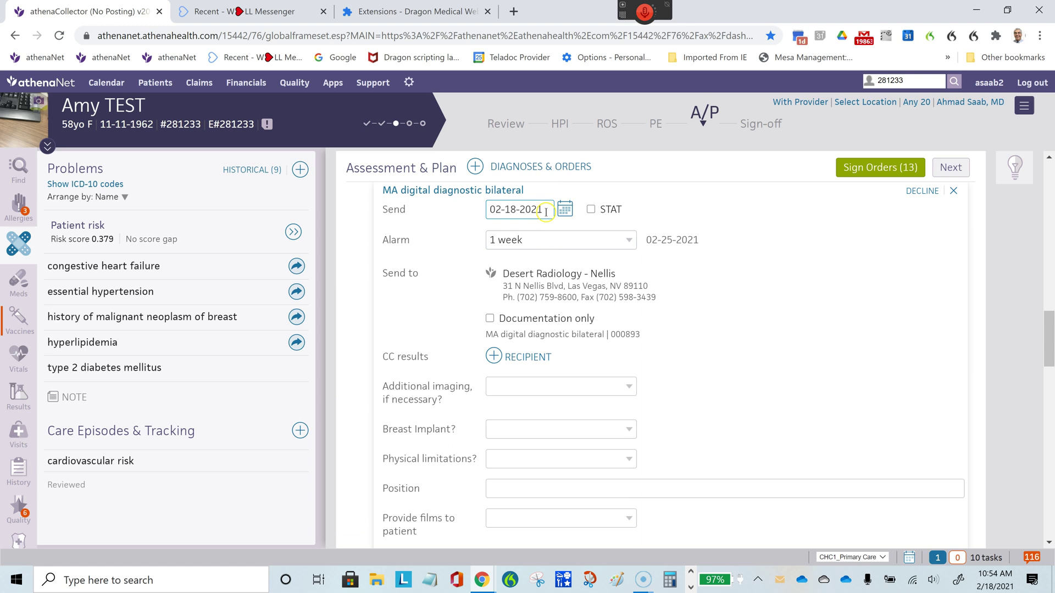
pyautogui.moveTo(547, 210); pyautogui.dragTo(411, 201)
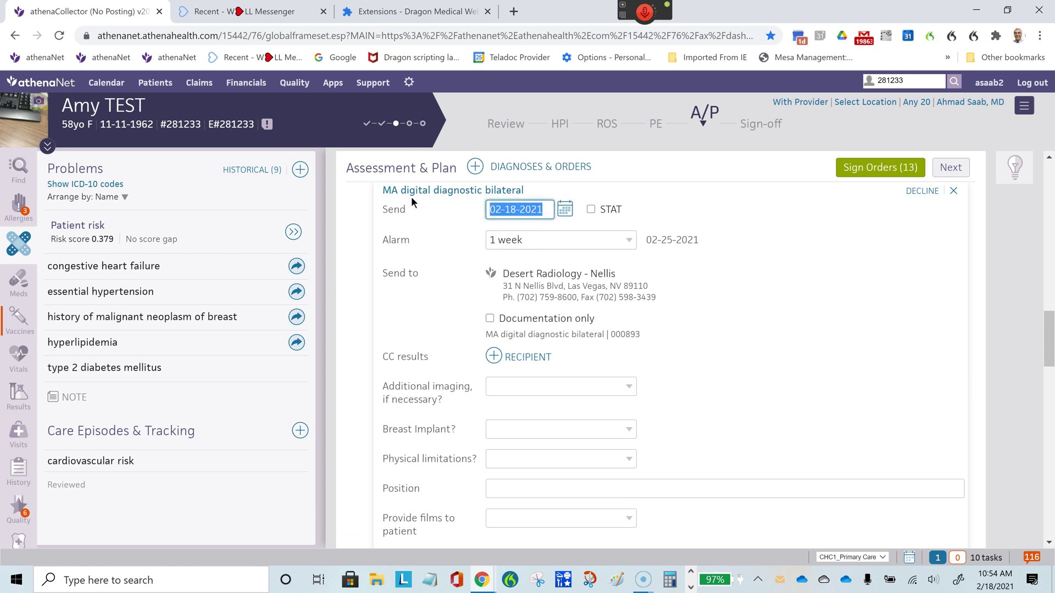
pyautogui.write('t')
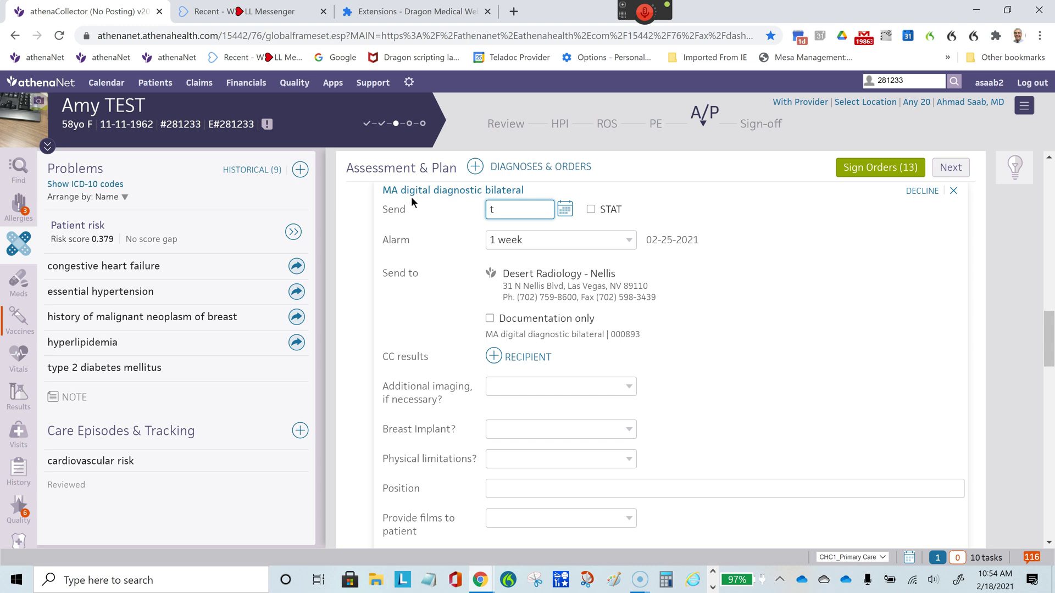
pyautogui.write('+3m')
pyautogui.press('Return')
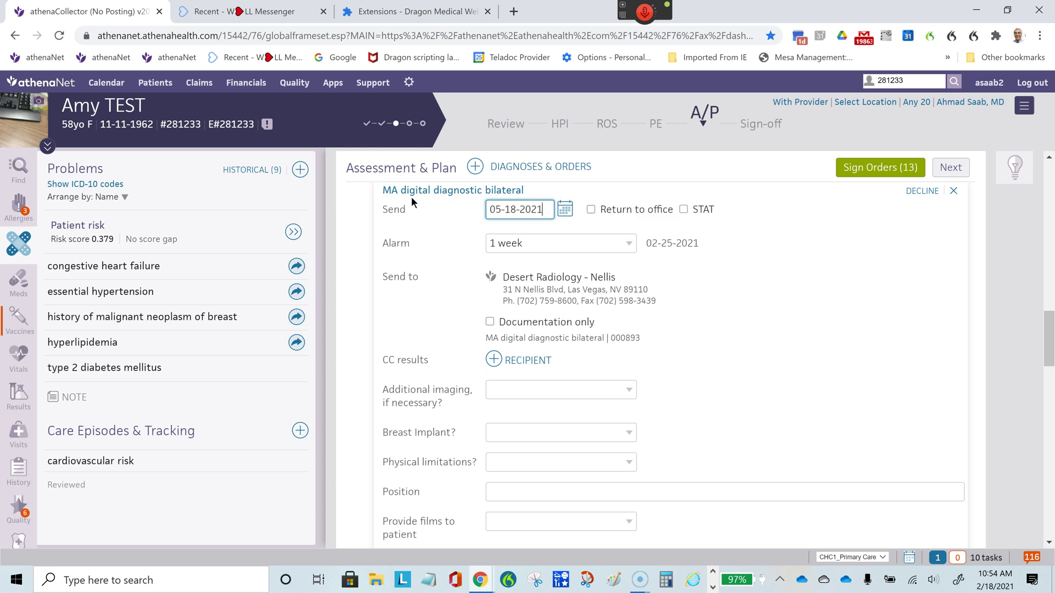